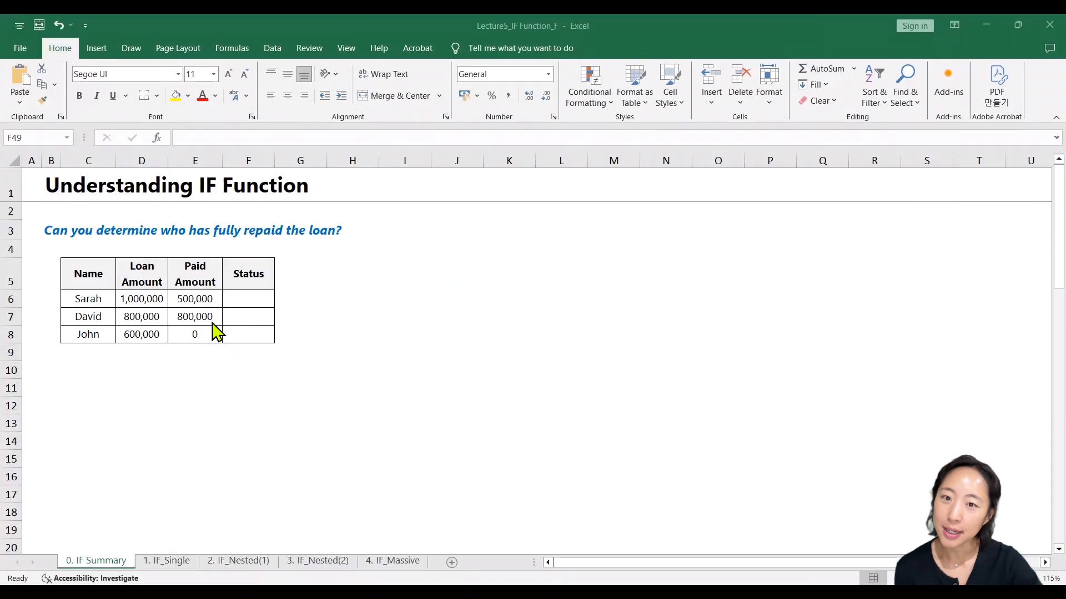
- Enter the formula =3>4 in cell D24, the first Result cell of the How Excel Thinks table
click(95, 315)
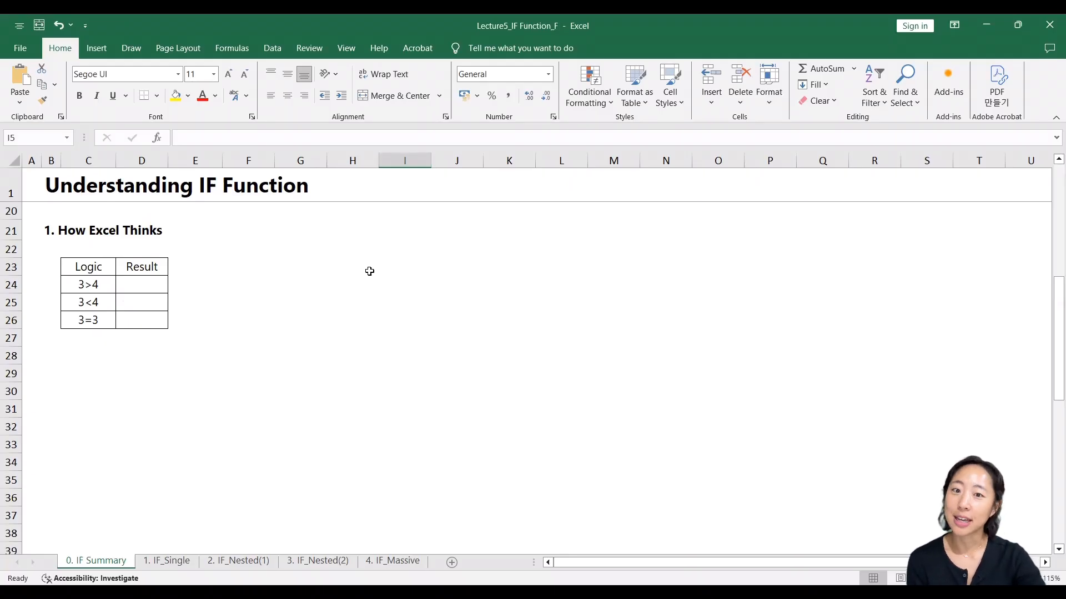
click(195, 308)
key(Left)
key(Up)
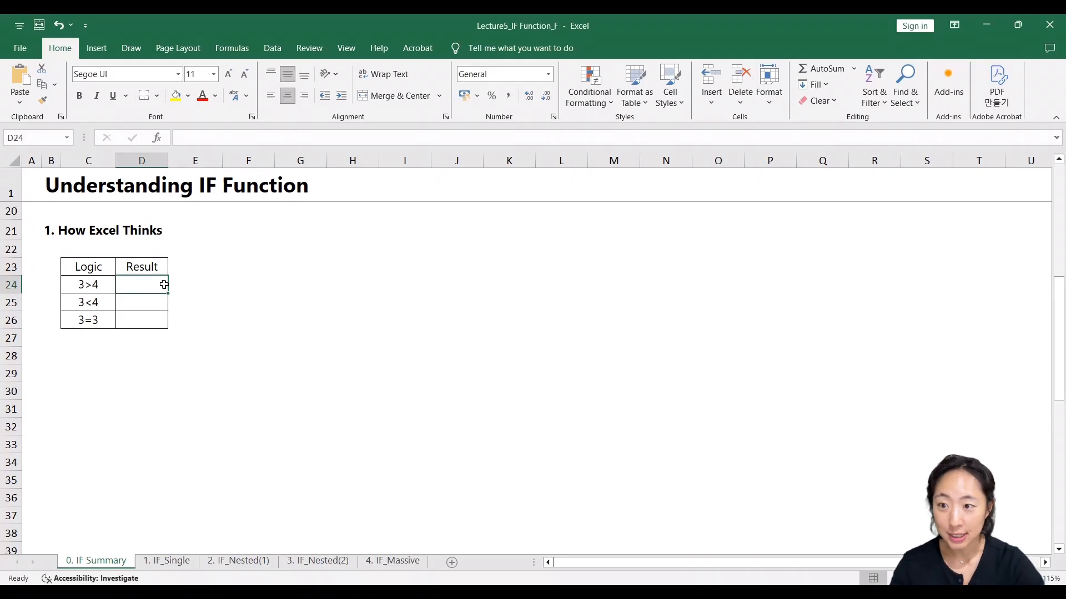
text(=)
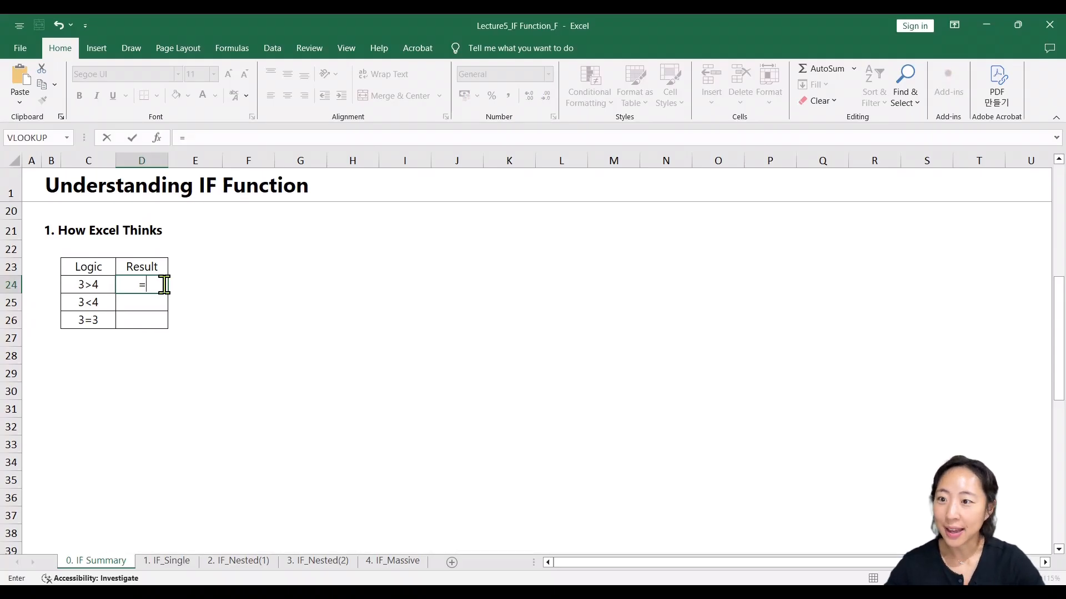
text(3>)
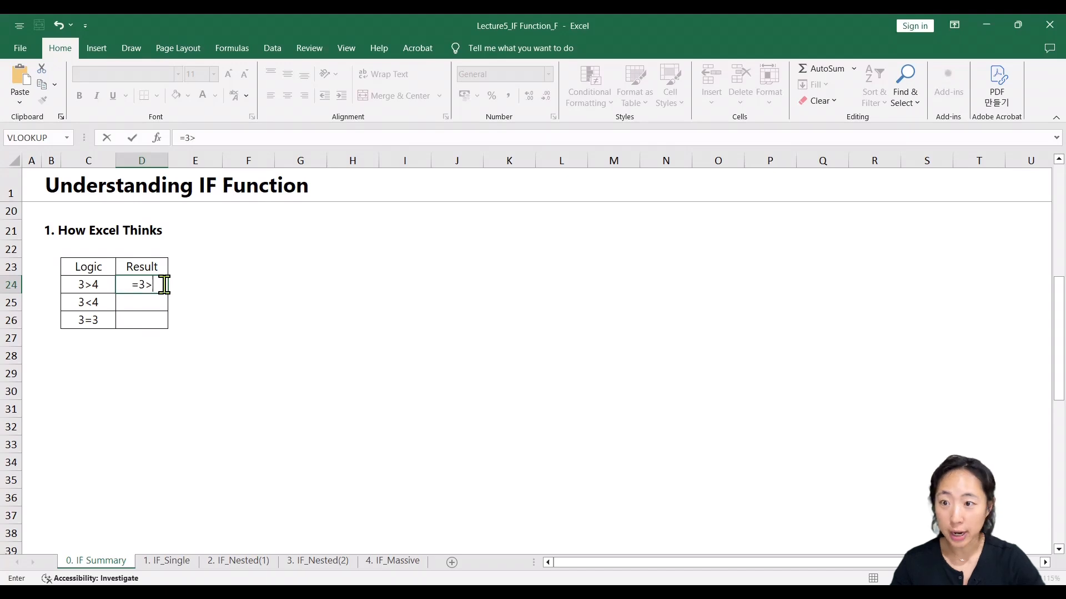
text(4)
key(Return)
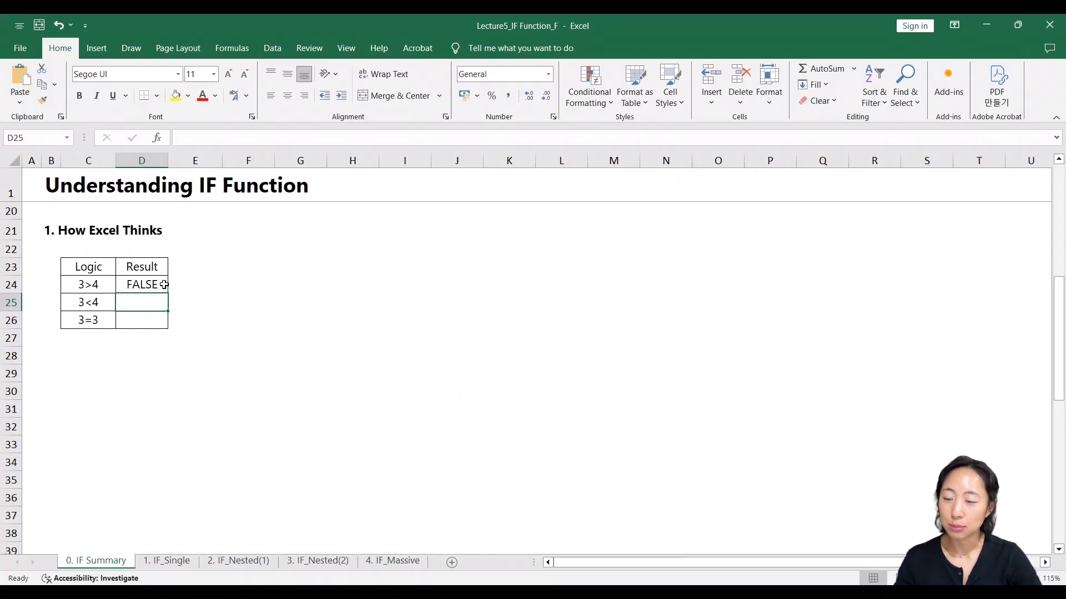
- Enter the formula =3<4 in cell D25 of the Result column
text(=)
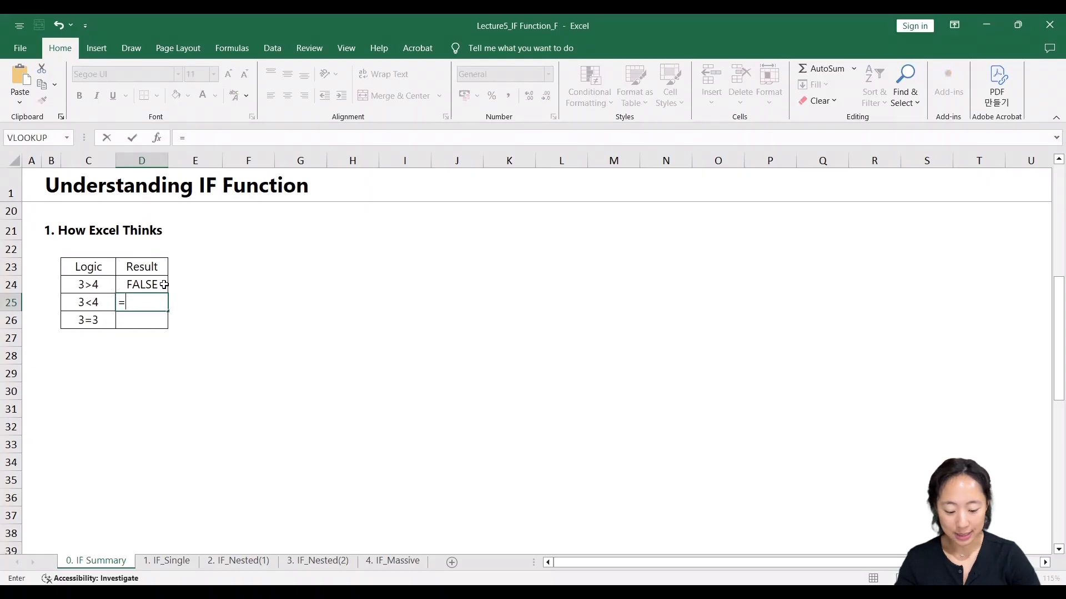
text(3)
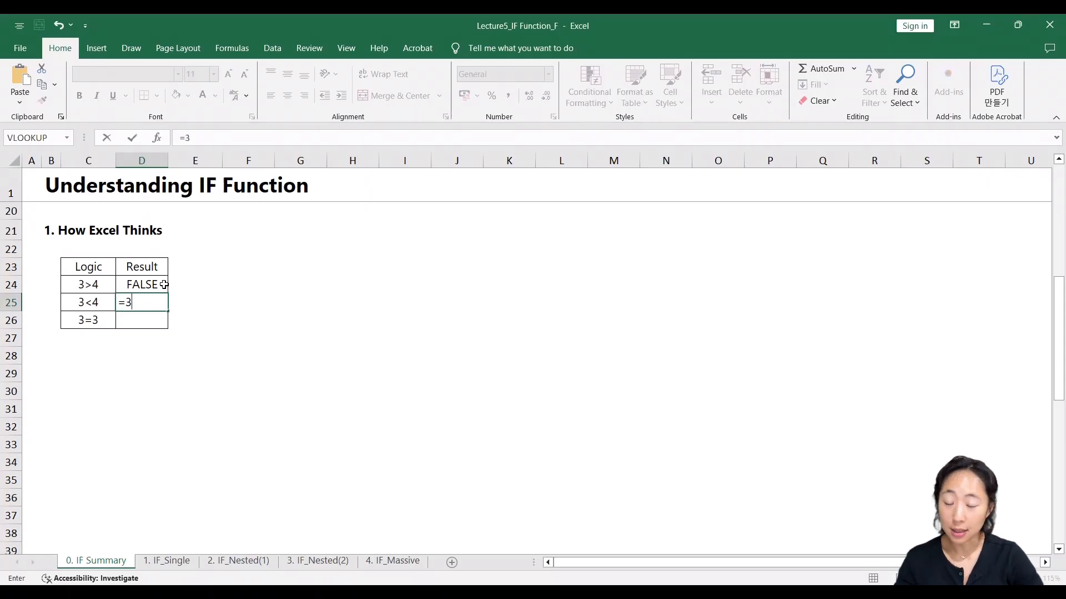
text(<4)
key(Return)
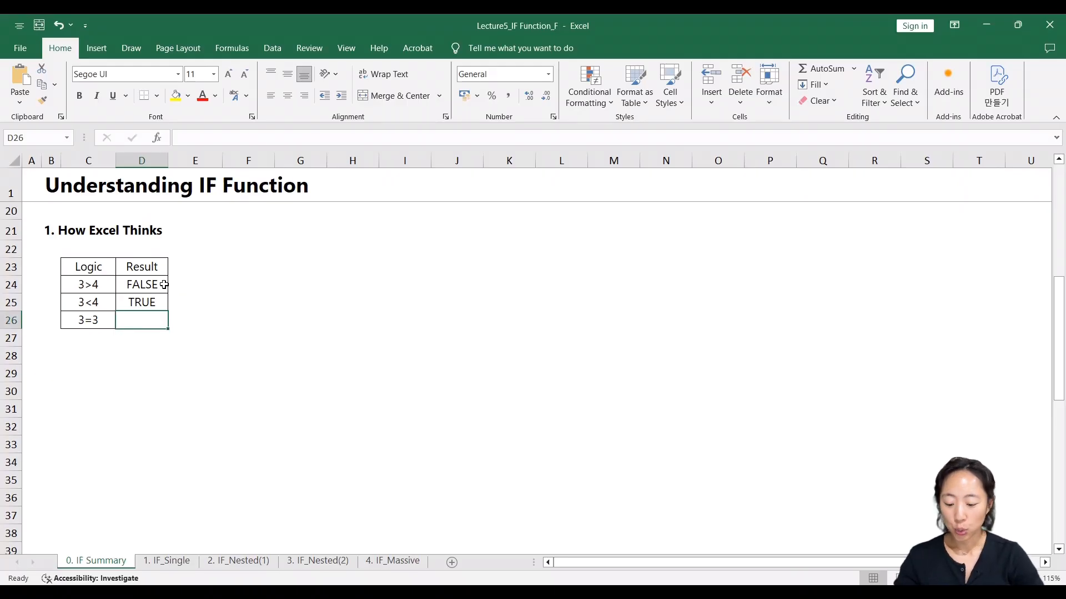
- Enter the formula =3=3 in cell D26 of the Result column
text(=3)
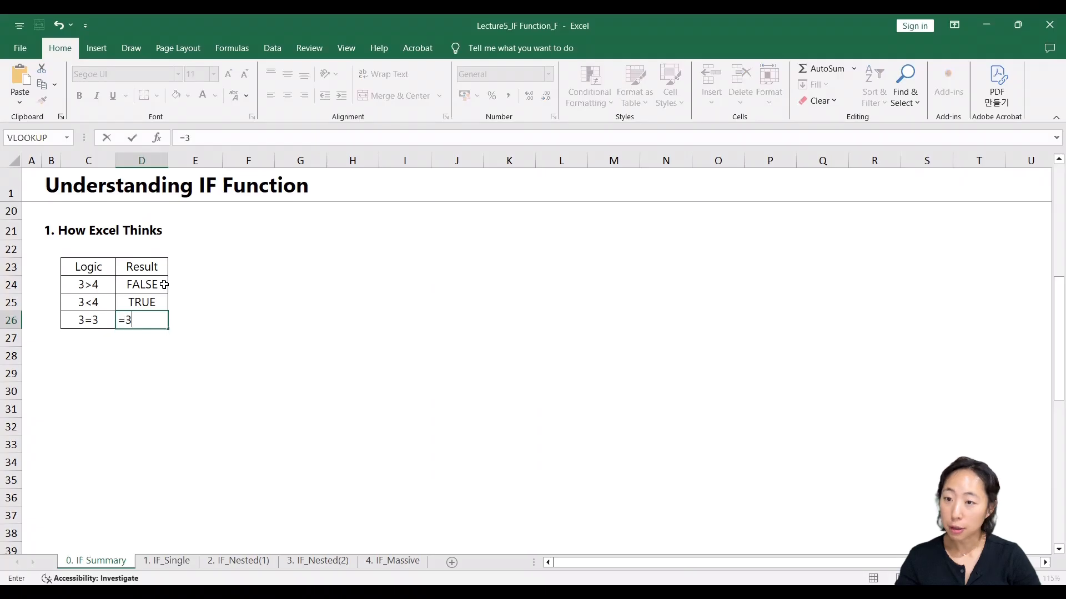
text(=)
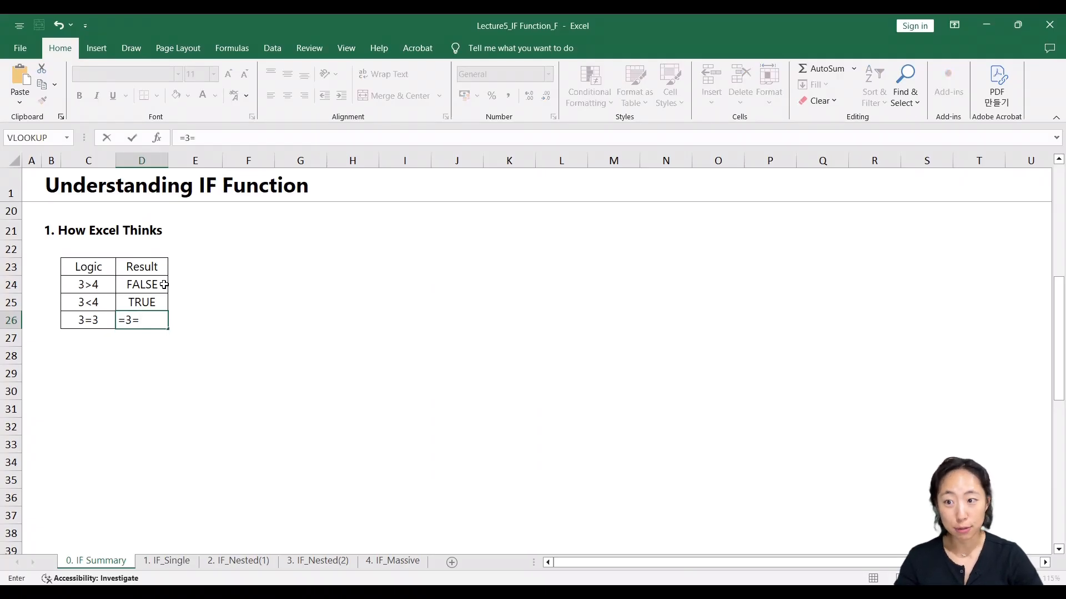
text(3)
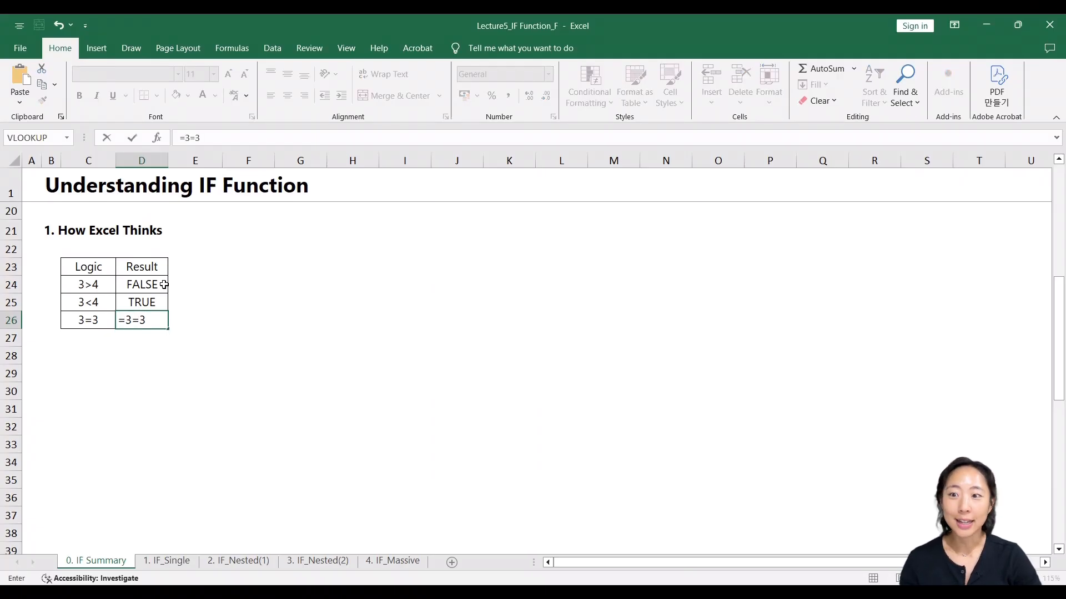
key(Return)
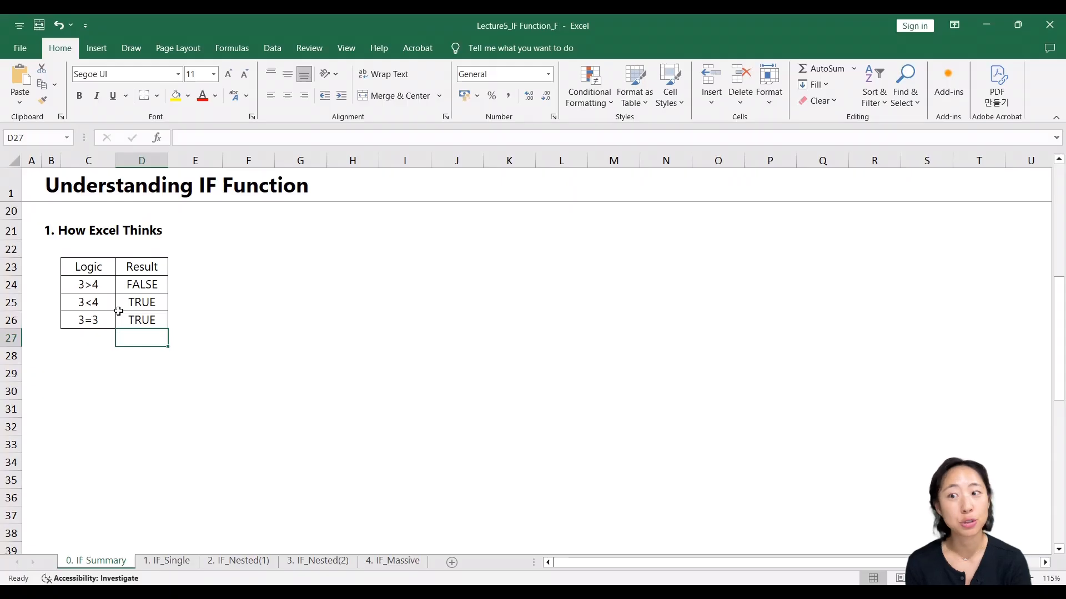
- Review the Comparison Operators table, especially <= and <>, and the IF Function Structure section on the summary sheet
scroll(118, 310, down, 6)
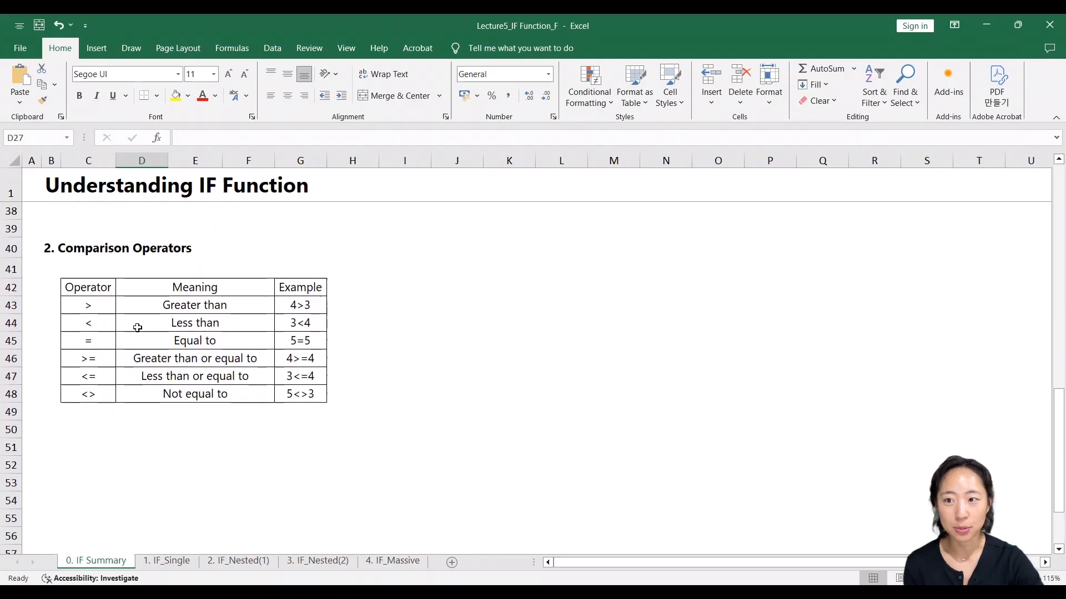
click(97, 372)
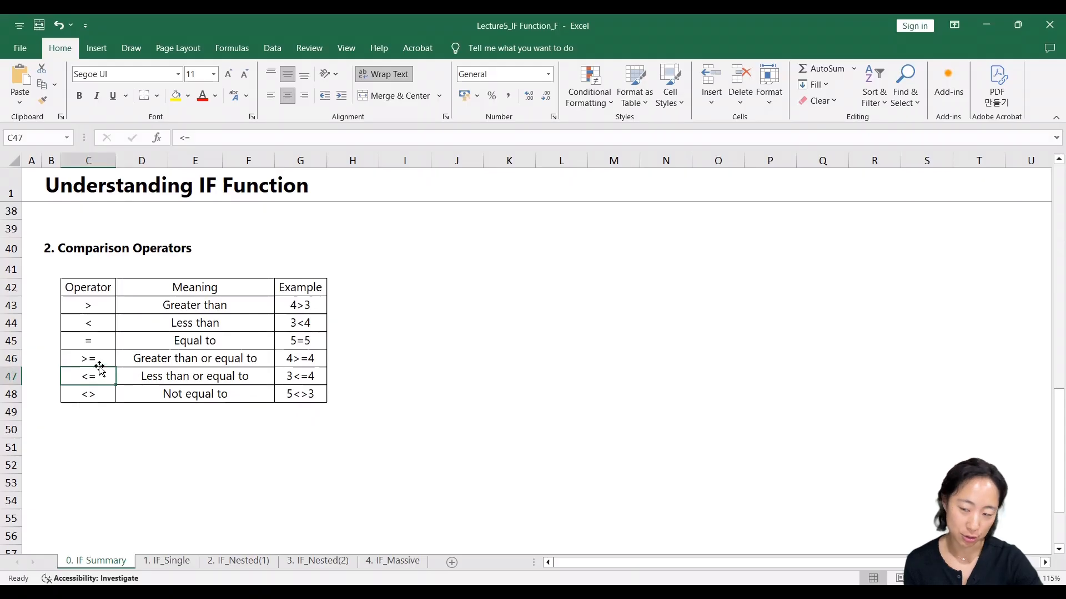
click(111, 432)
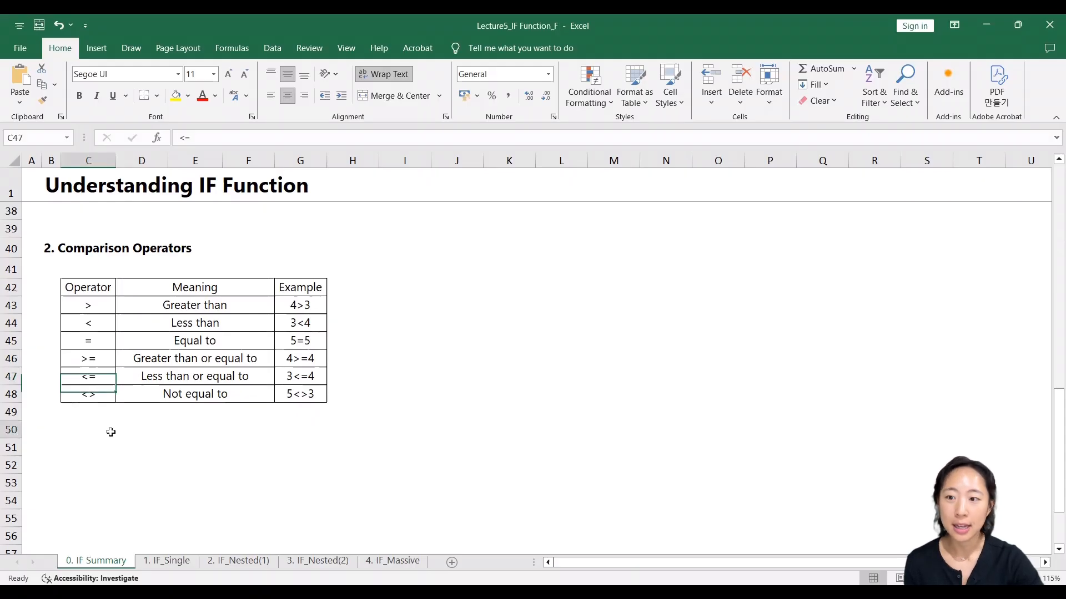
click(102, 381)
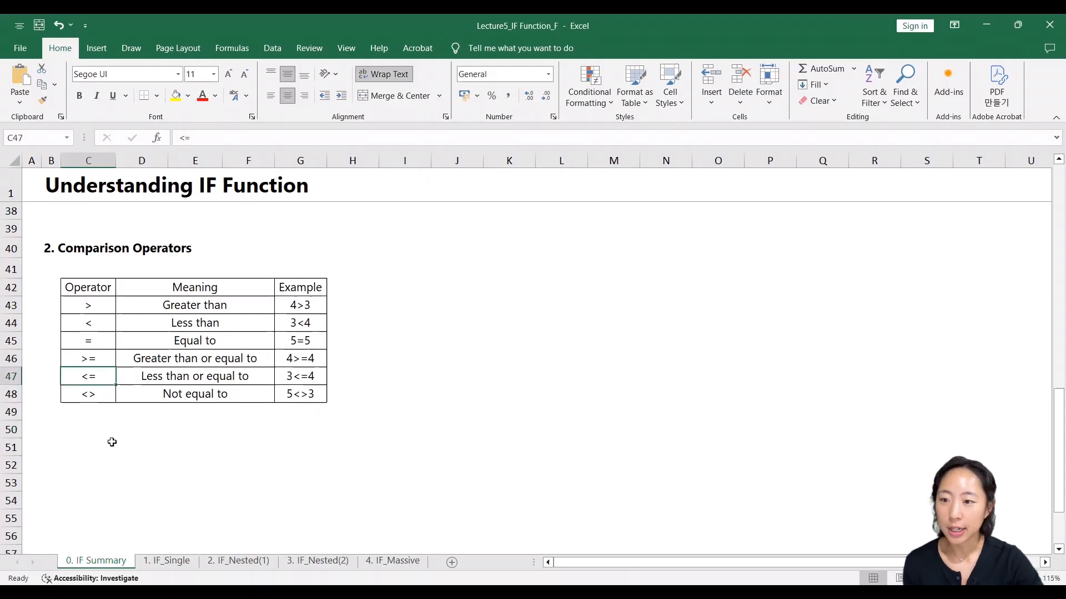
click(110, 399)
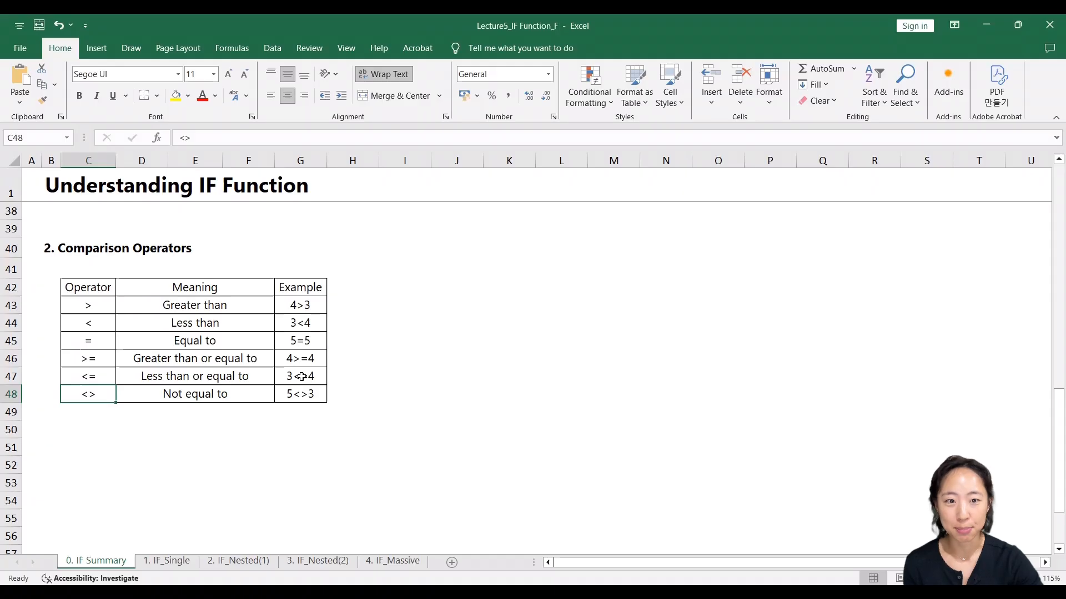
scroll(302, 377, down, 6)
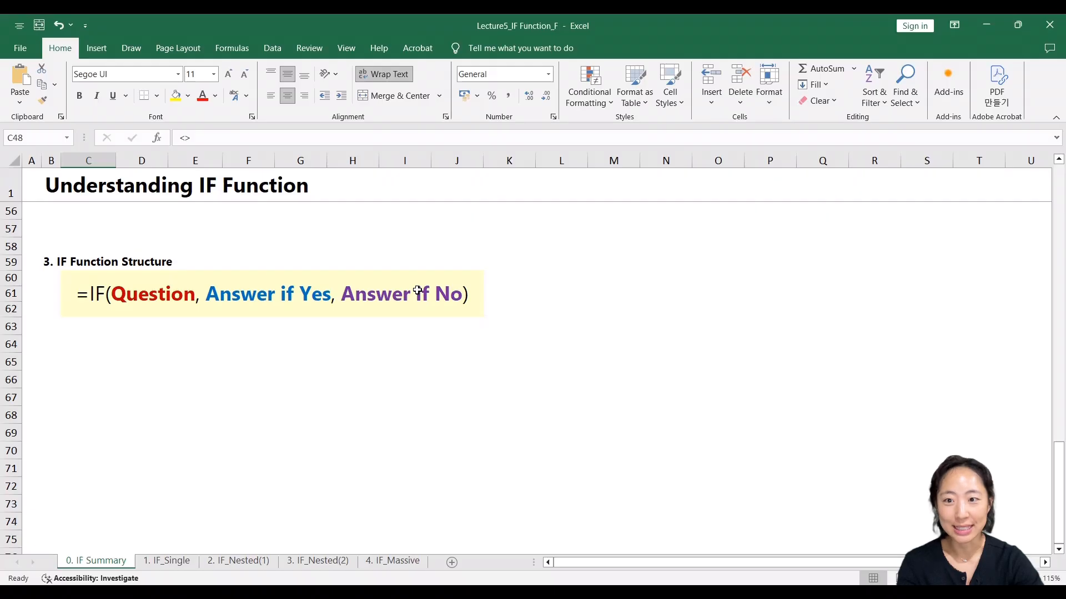
- Go to the 1. IF_Single sheet and examine the Part 1 instructions, the Loan Status column and the borrower rows
click(182, 303)
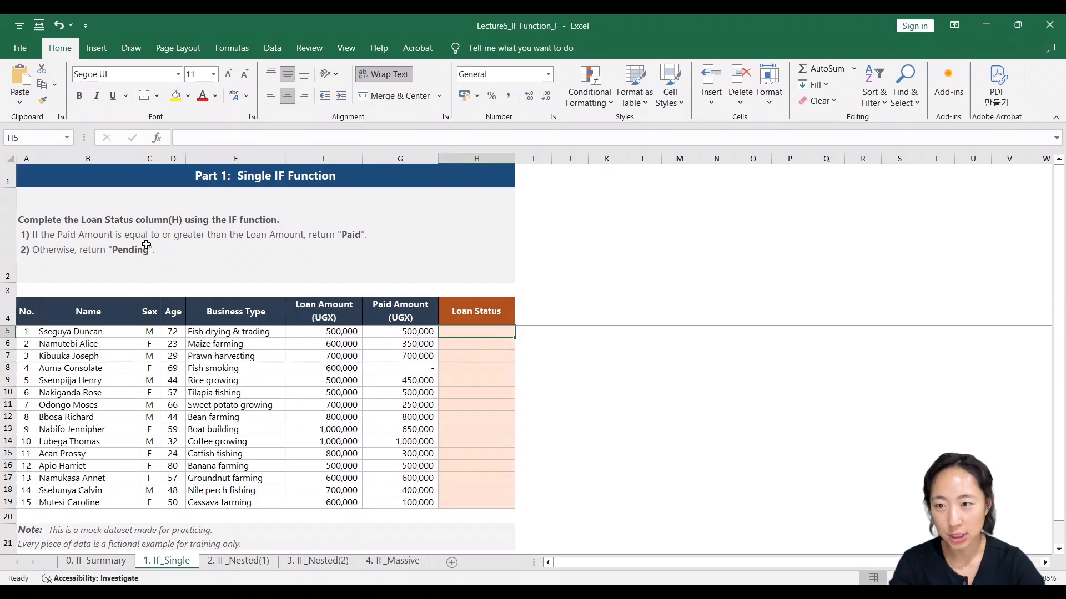
click(27, 223)
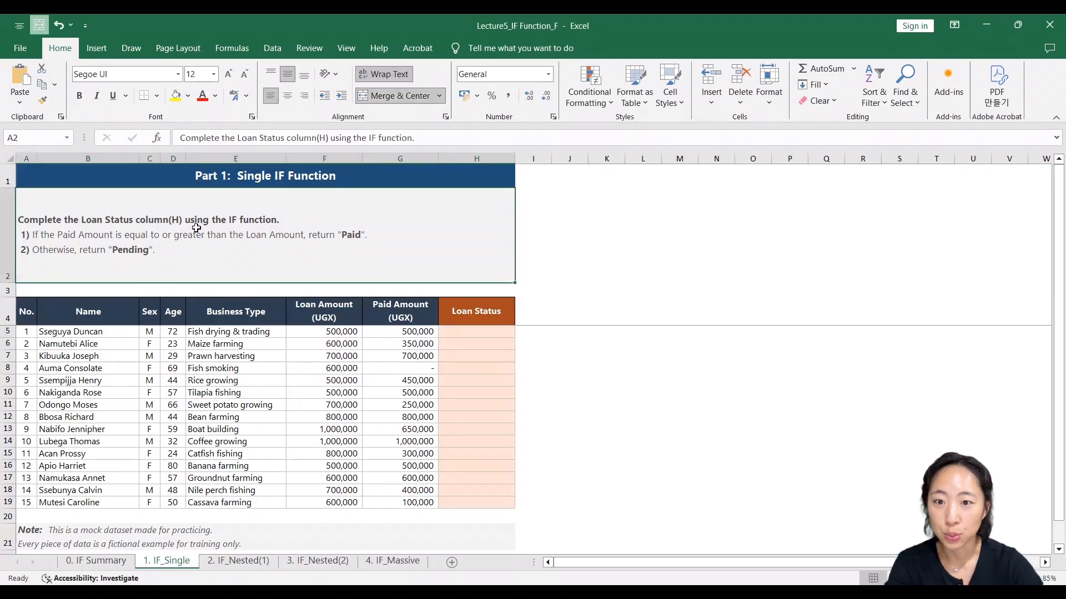
click(488, 156)
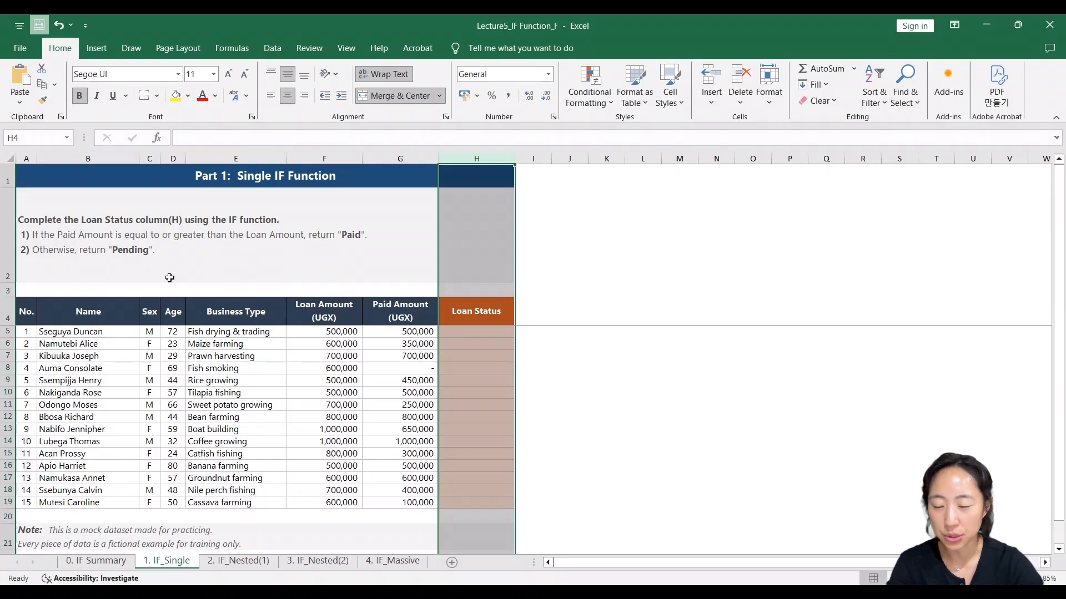
click(497, 354)
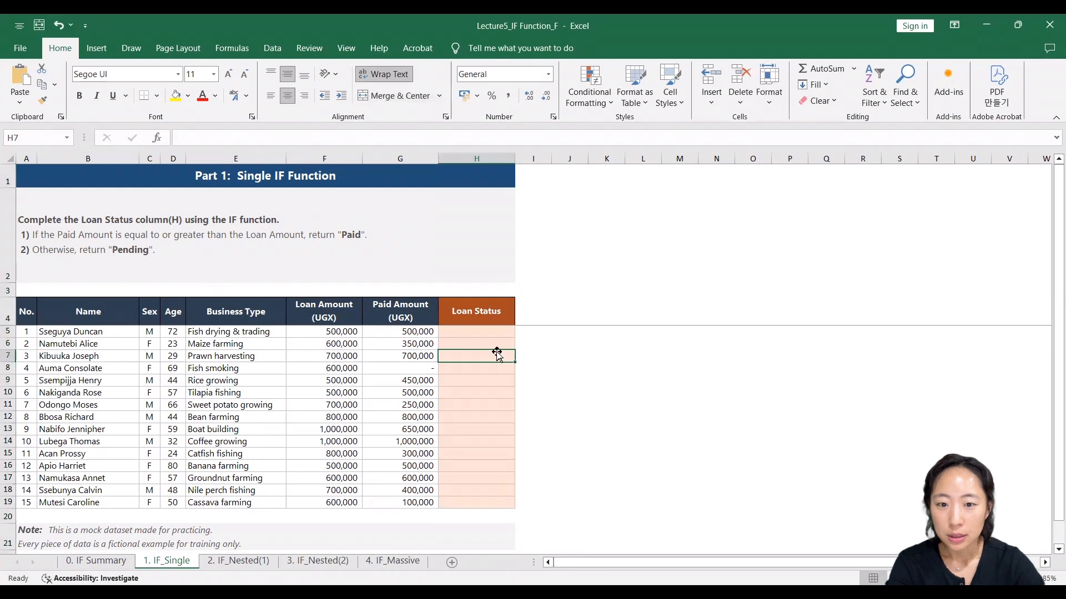
drag(77, 343, 405, 337)
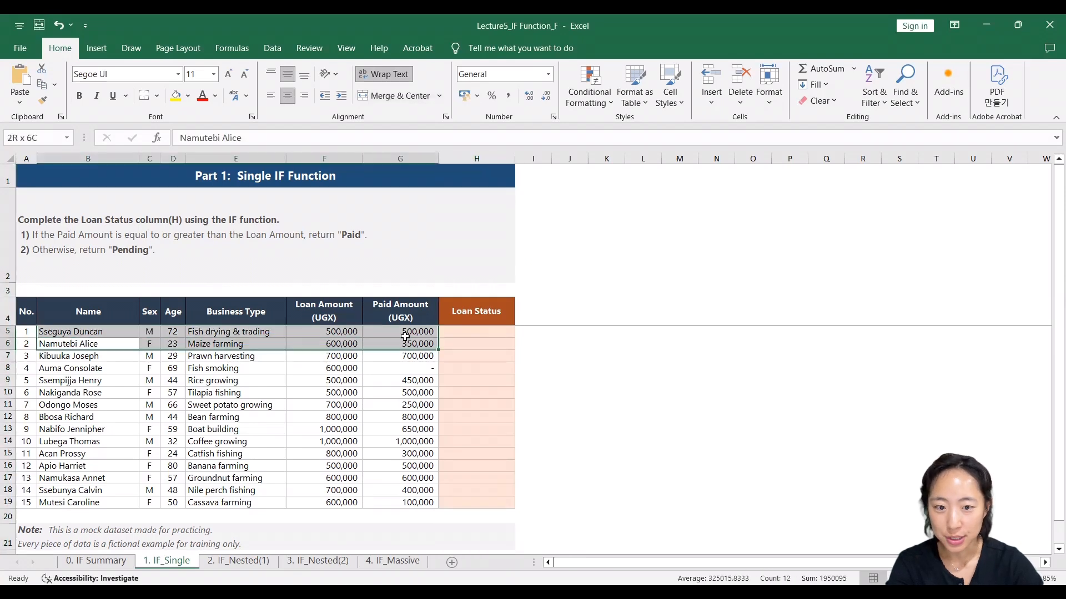
click(473, 343)
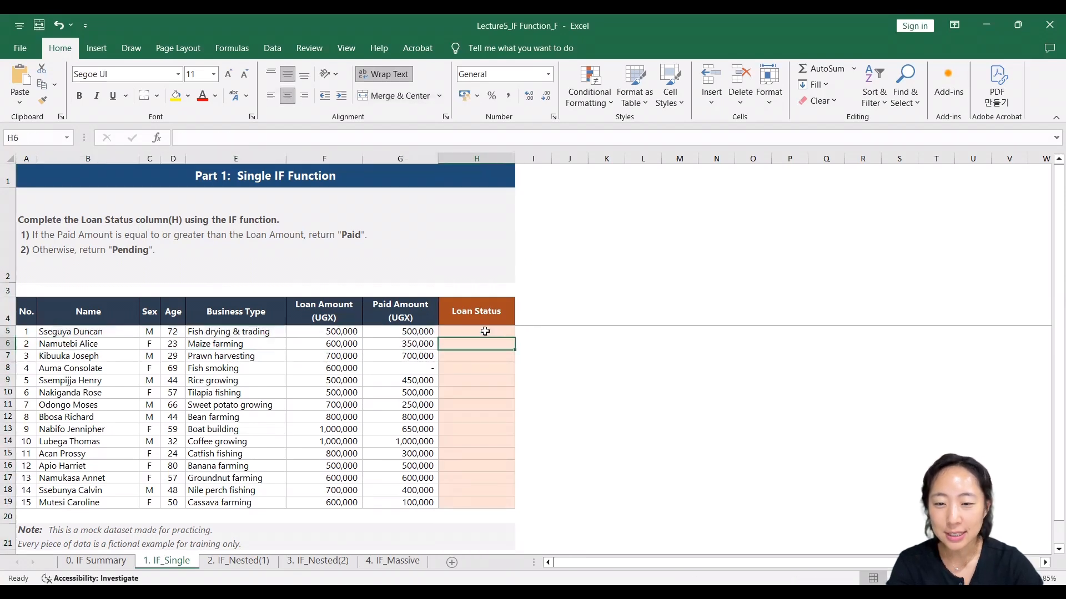
- Search for the IF function with Insert Function and insert it into the first Loan Status cell, H5
click(484, 331)
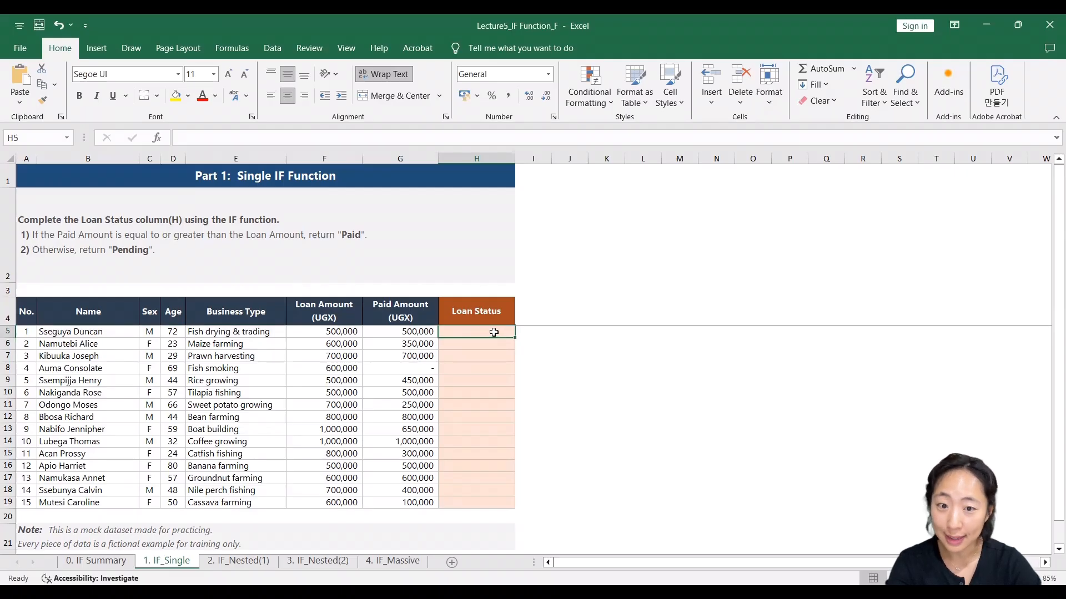
click(157, 138)
key(BackSpace)
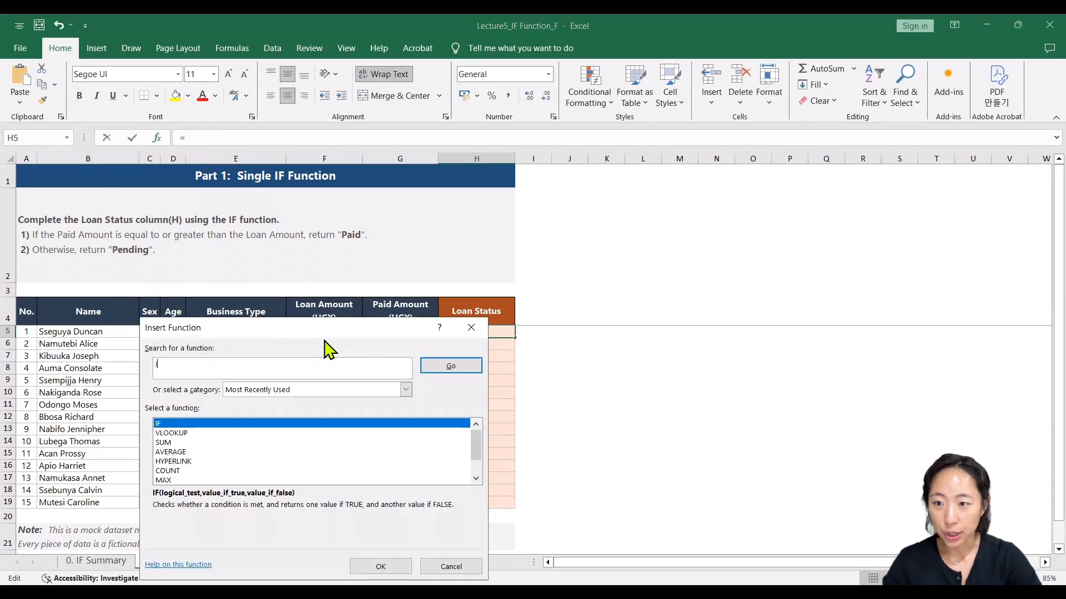
click(450, 367)
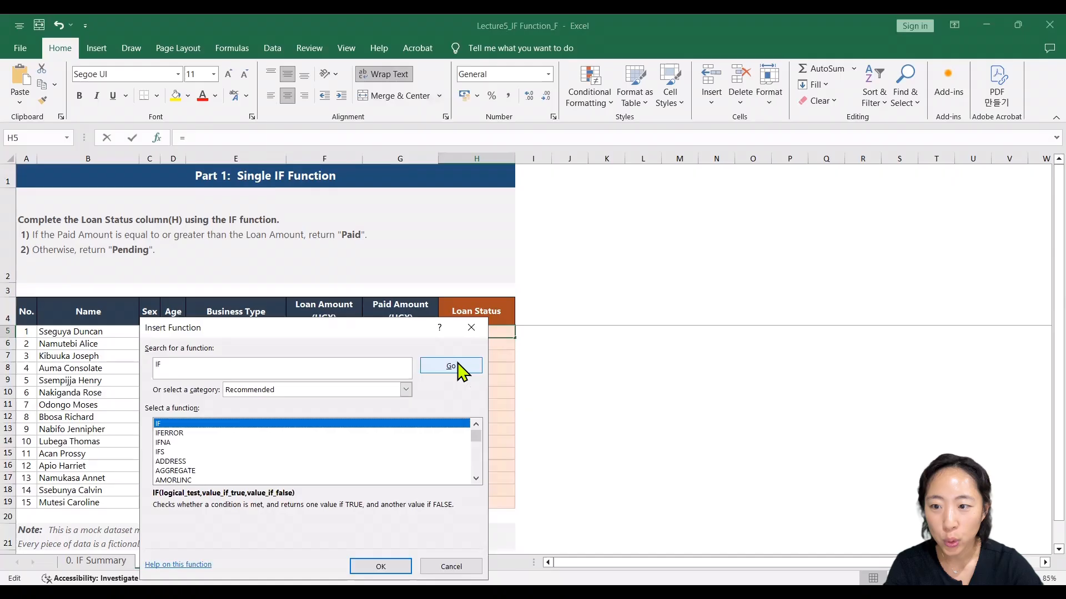
double_click(241, 424)
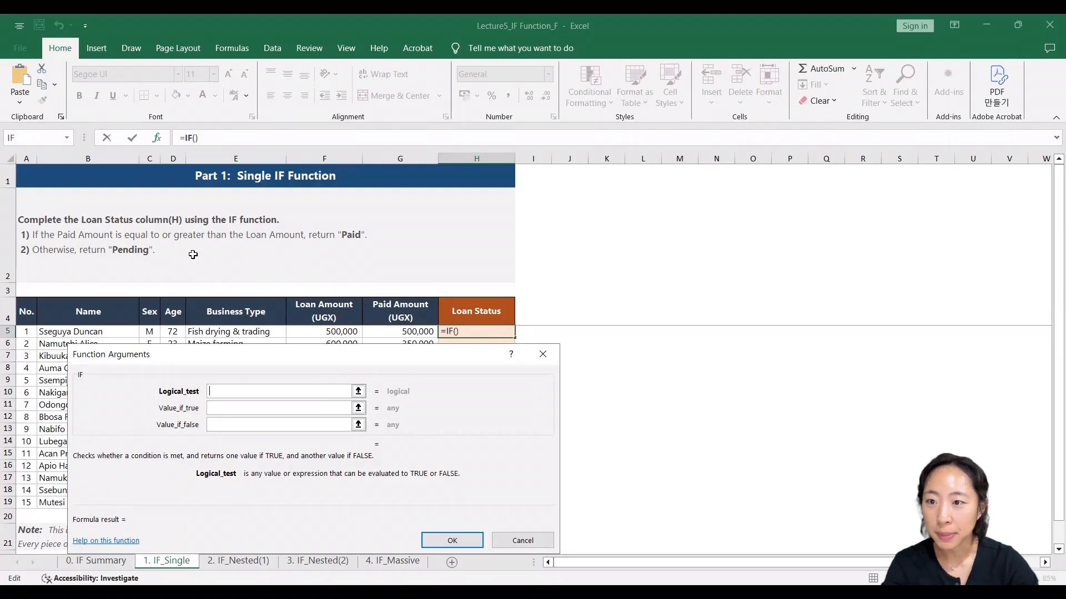
- Set the IF function's Logical_test to G5>=F5, comparing the Paid Amount with the Loan Amount
click(412, 332)
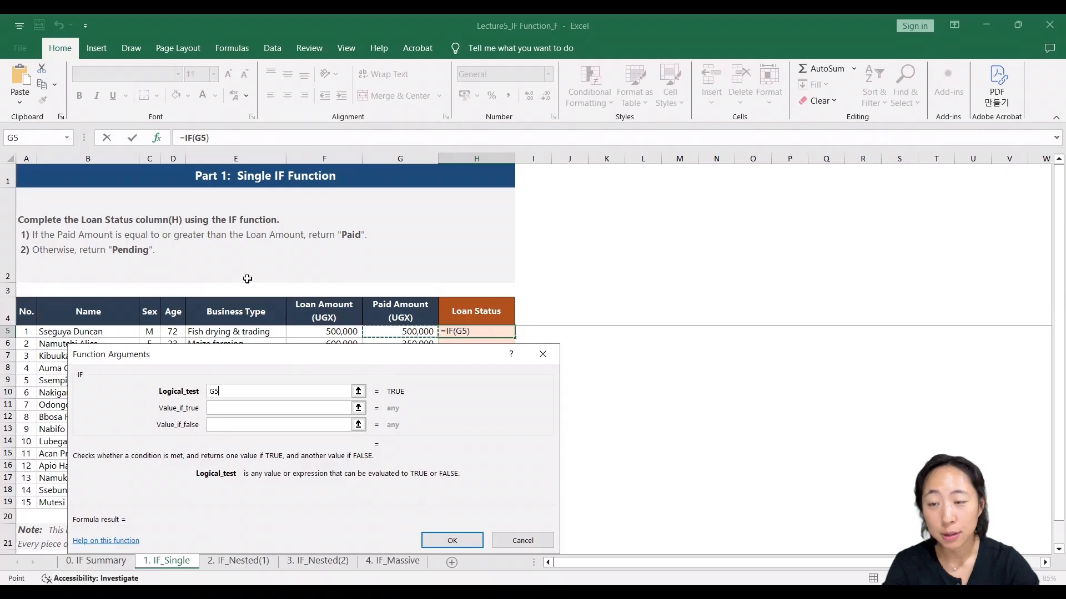
text(>)
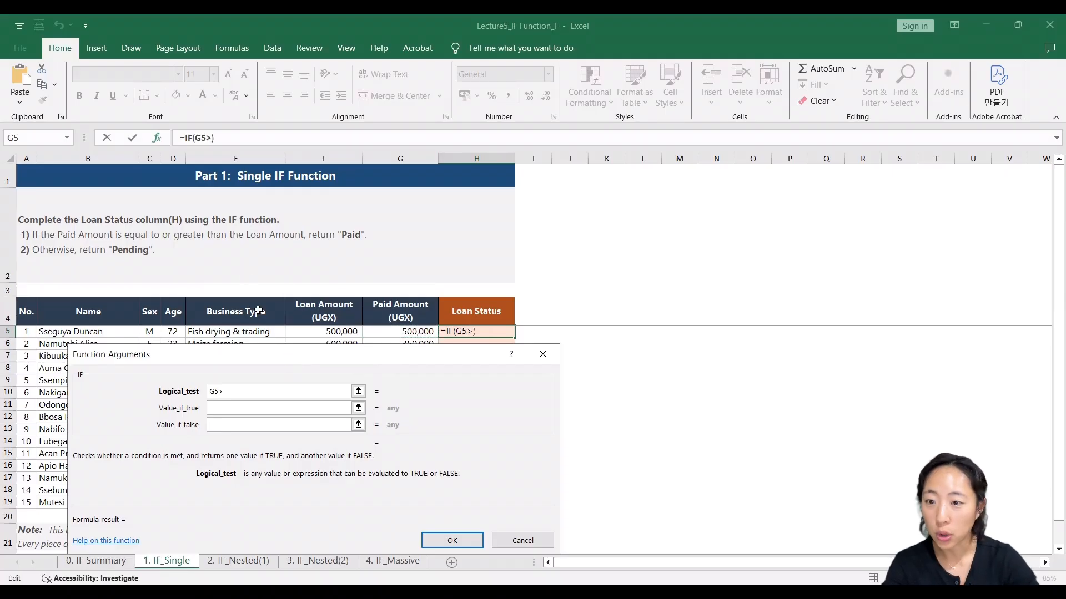
text(=)
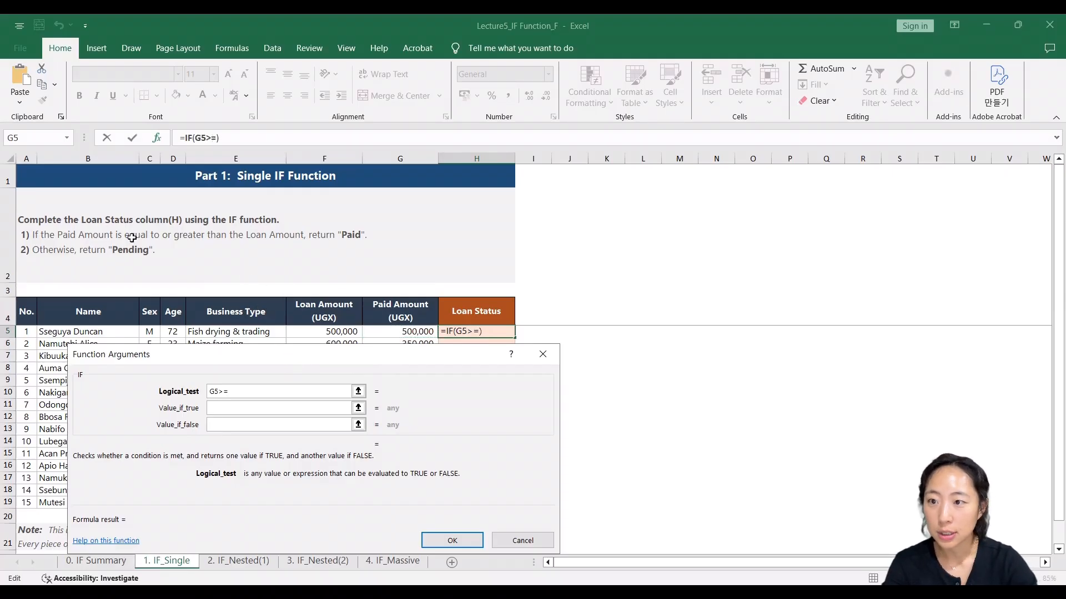
click(349, 330)
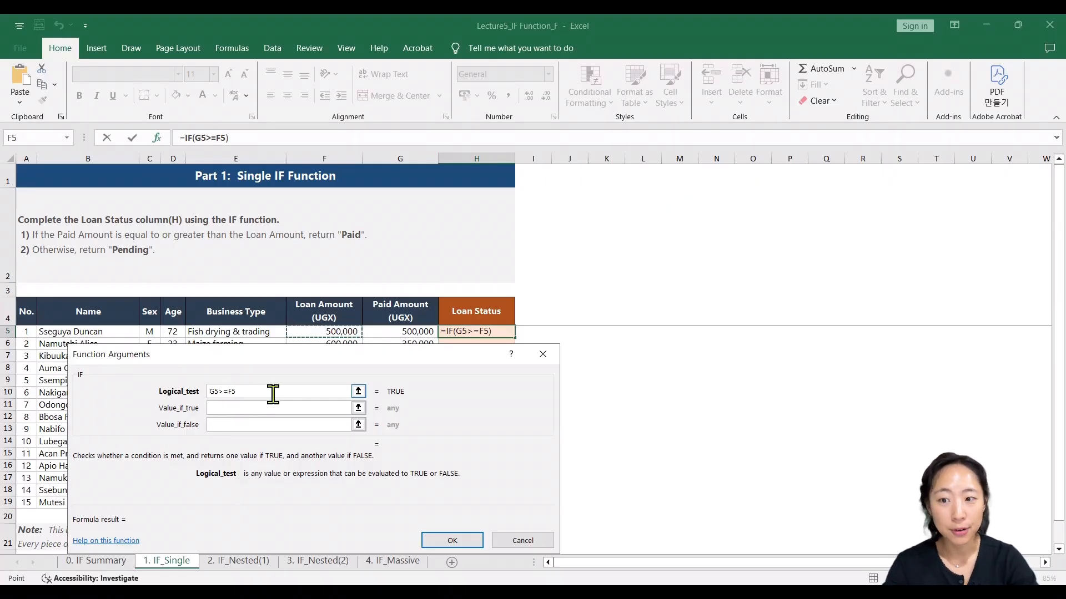
- Set the IF function's Value_if_true argument to "Paid", including the quotation marks
click(259, 409)
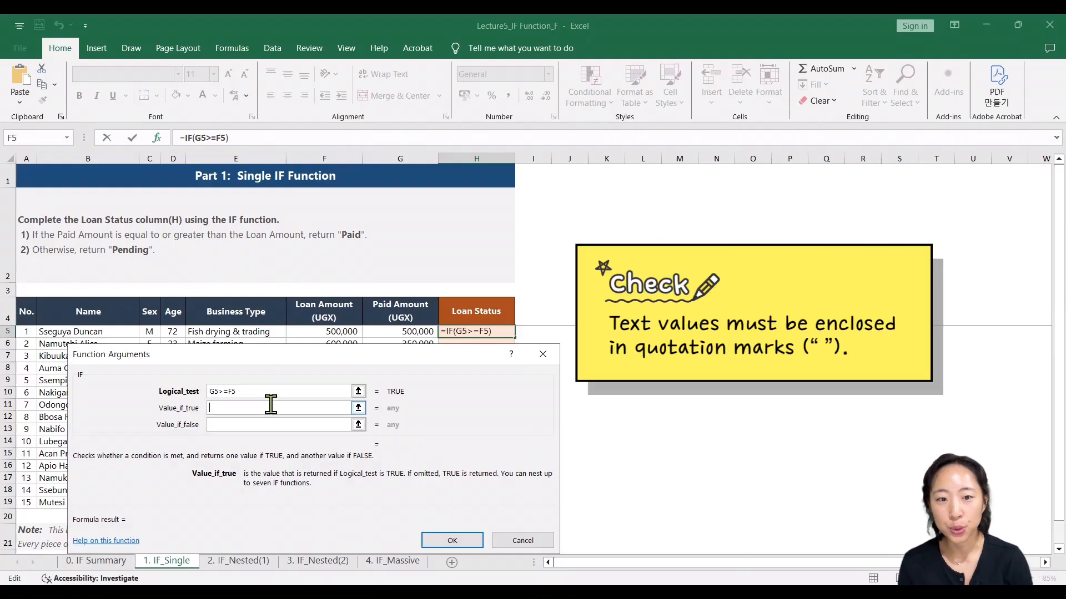
text(")
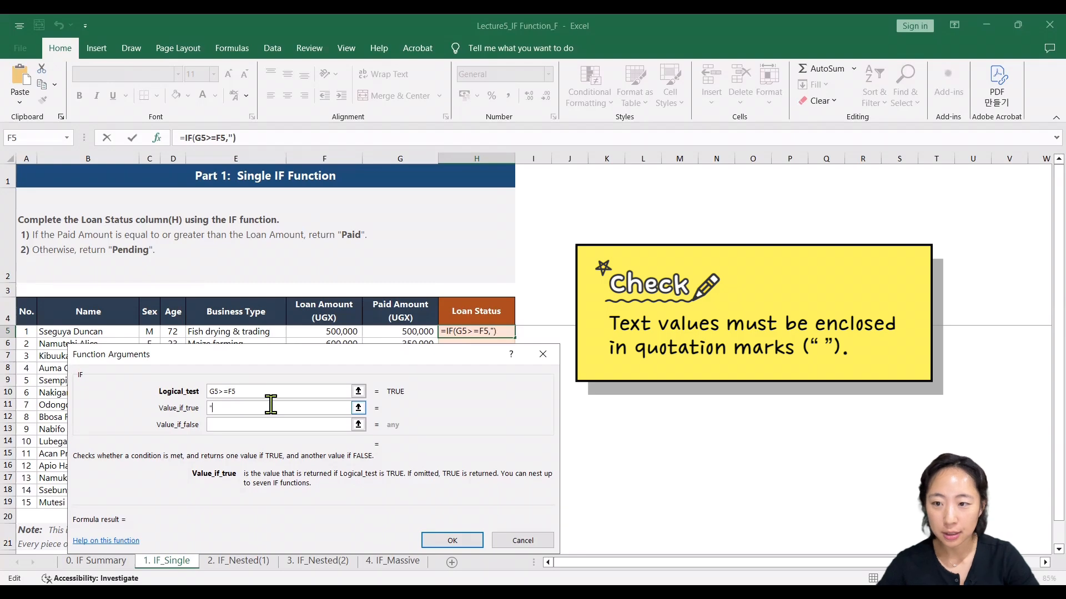
text(Paid")
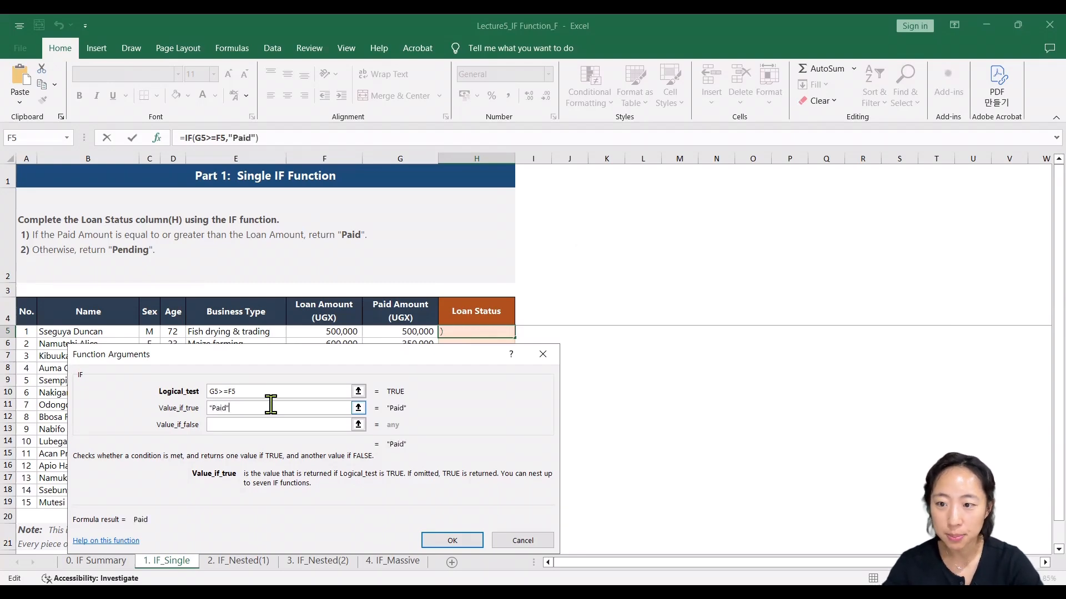
- Set the IF function's Value_if_false argument to "Pending", including the quotation marks, and insert the completed function into H5
click(255, 427)
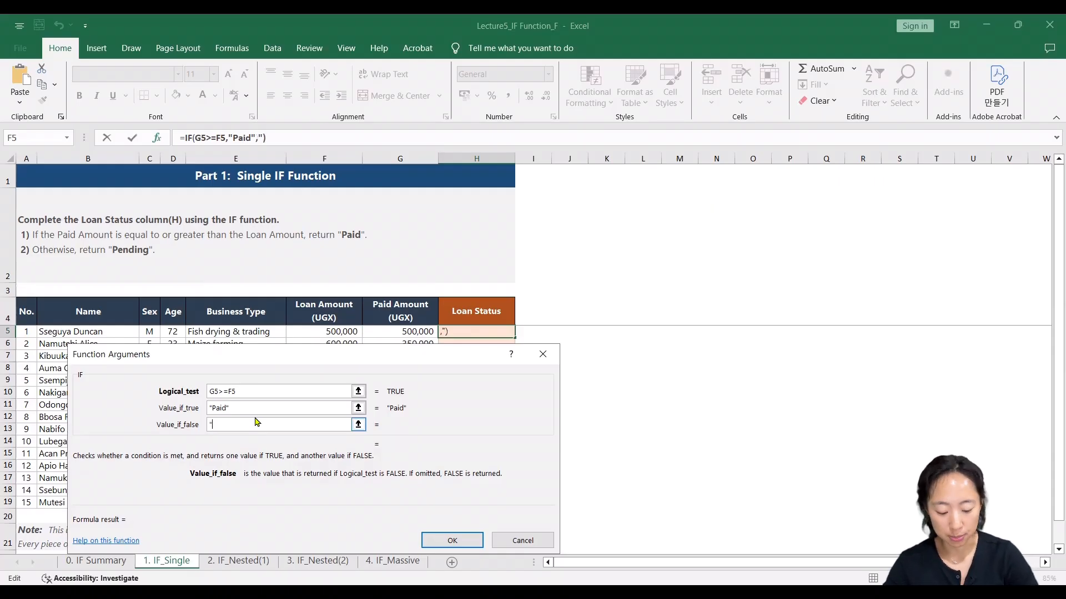
text("Pending)
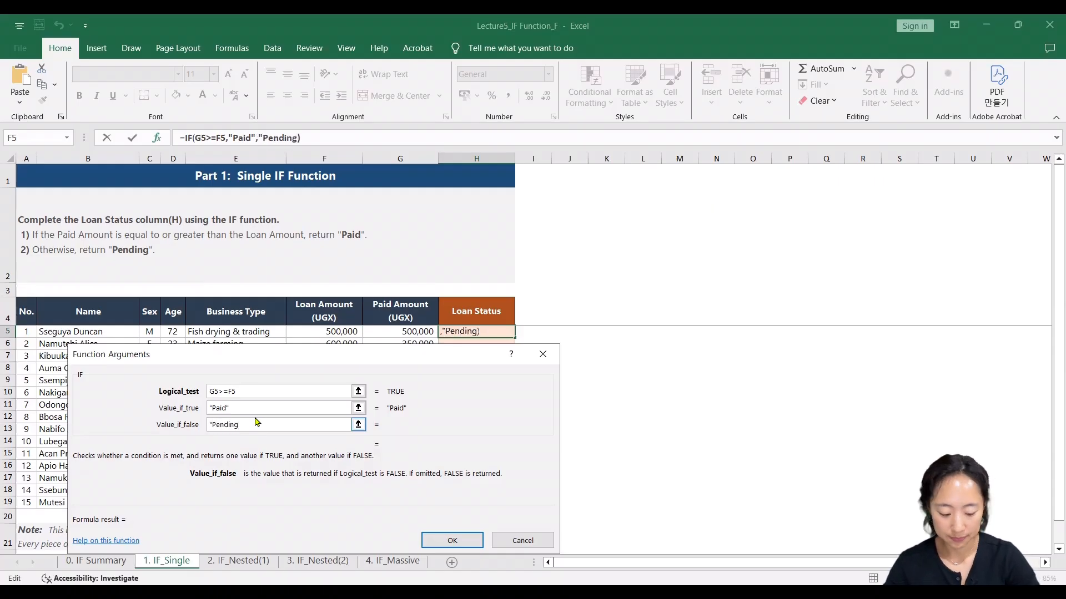
text(")
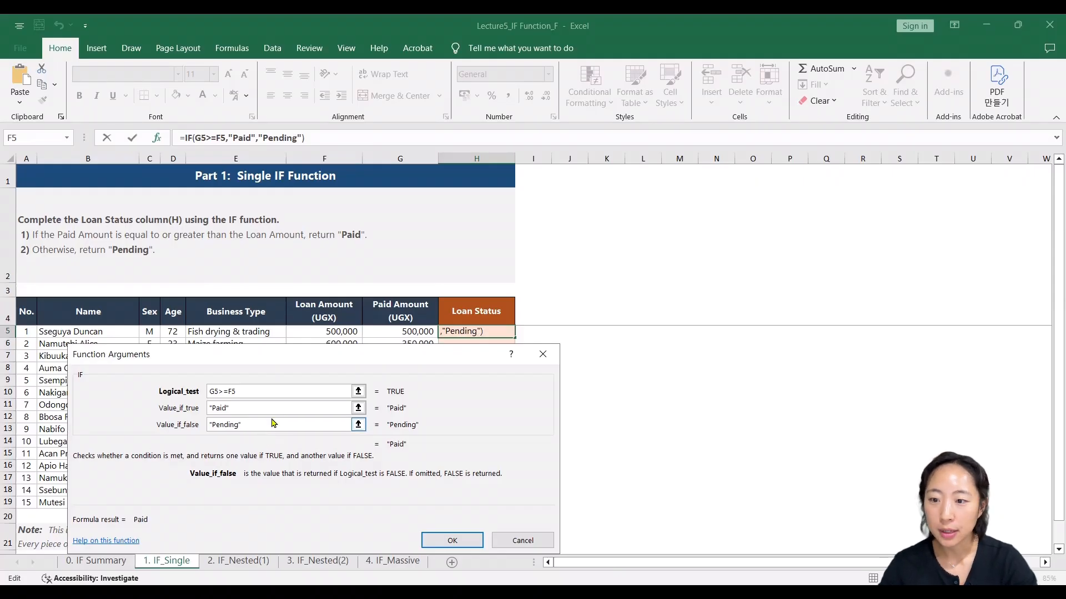
click(464, 541)
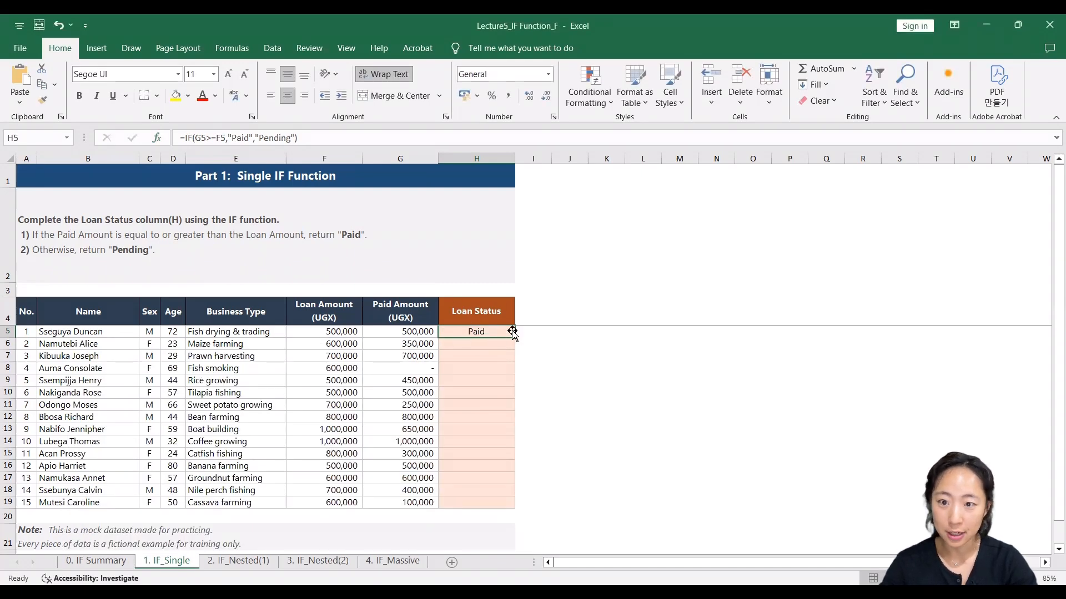
- Check the first borrower's Loan Amount and Paid Amount, and fill the H5 formula down the Loan Status column through H19
click(308, 334)
click(380, 332)
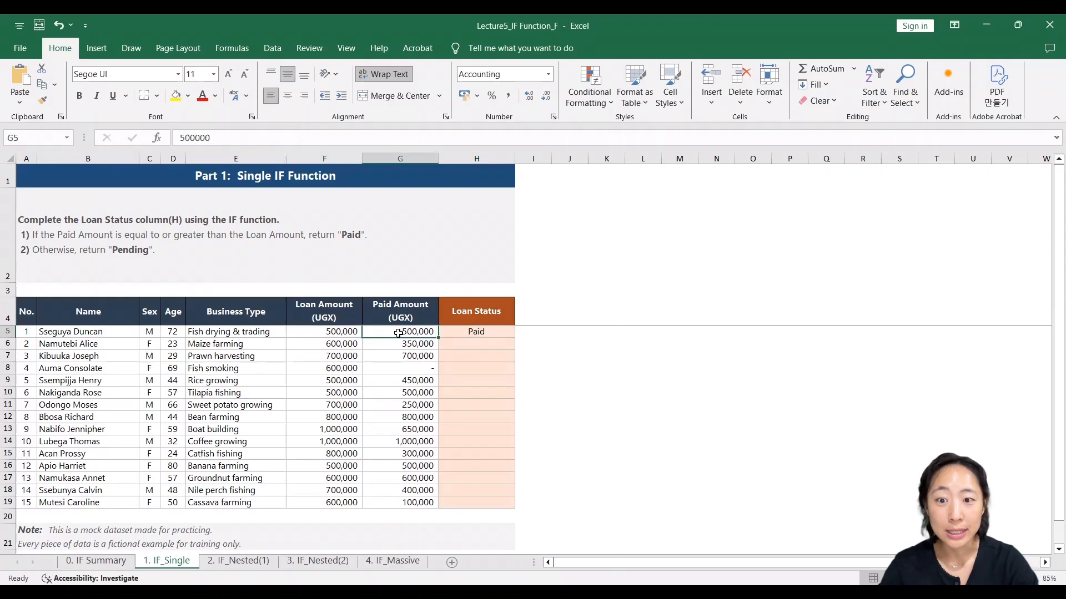
click(503, 331)
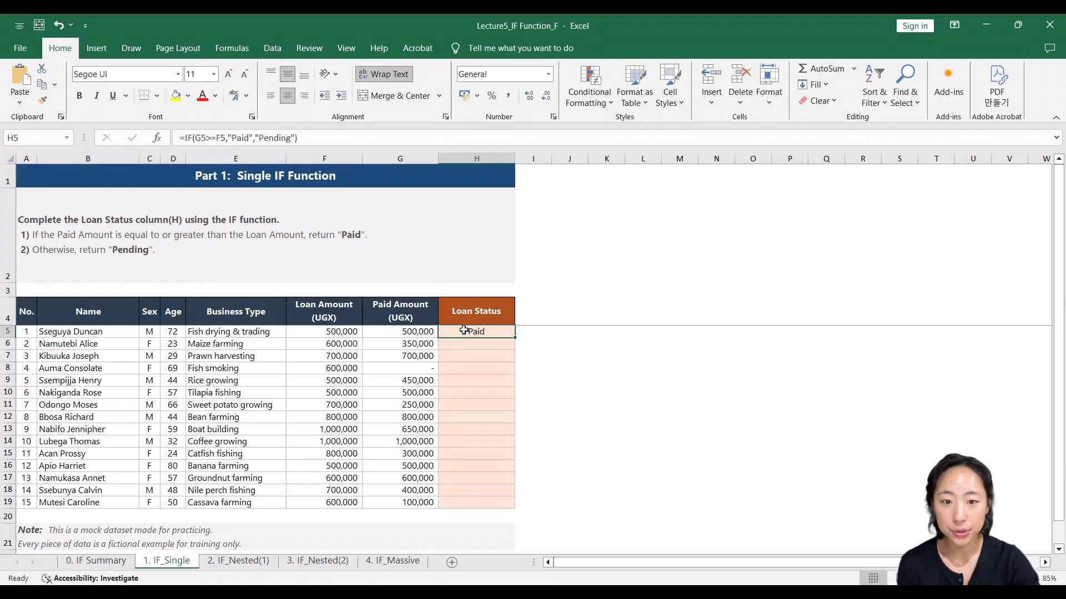
double_click(512, 337)
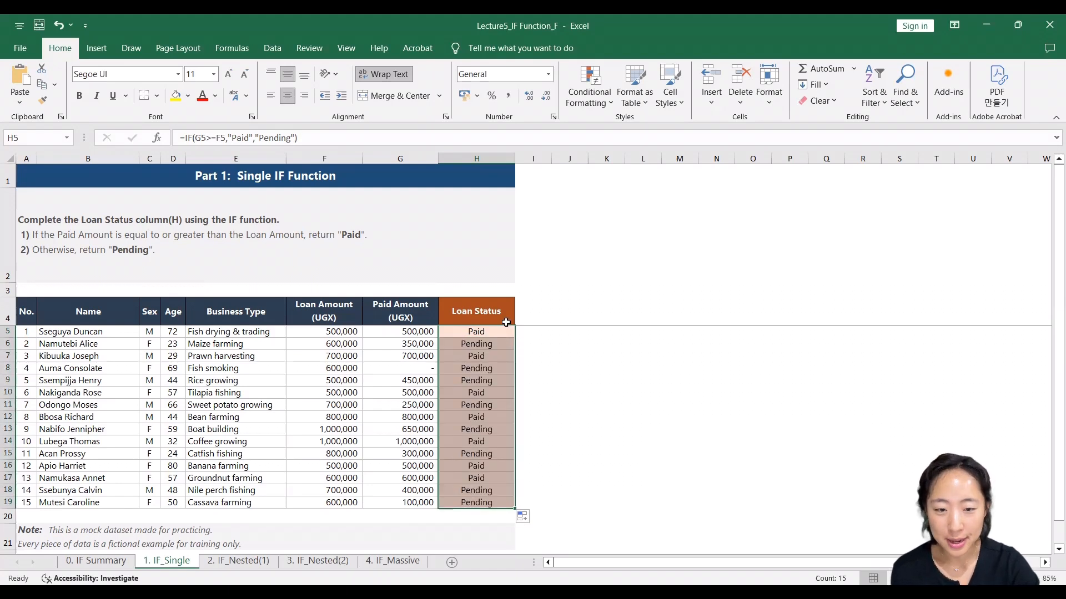
- Examine the filled Loan Status formulas and compare row 13's status with its Paid Amount and Loan Amount
key(Down)
key(Down)
key(Down)
key(Down)
key(Down)
key(Down)
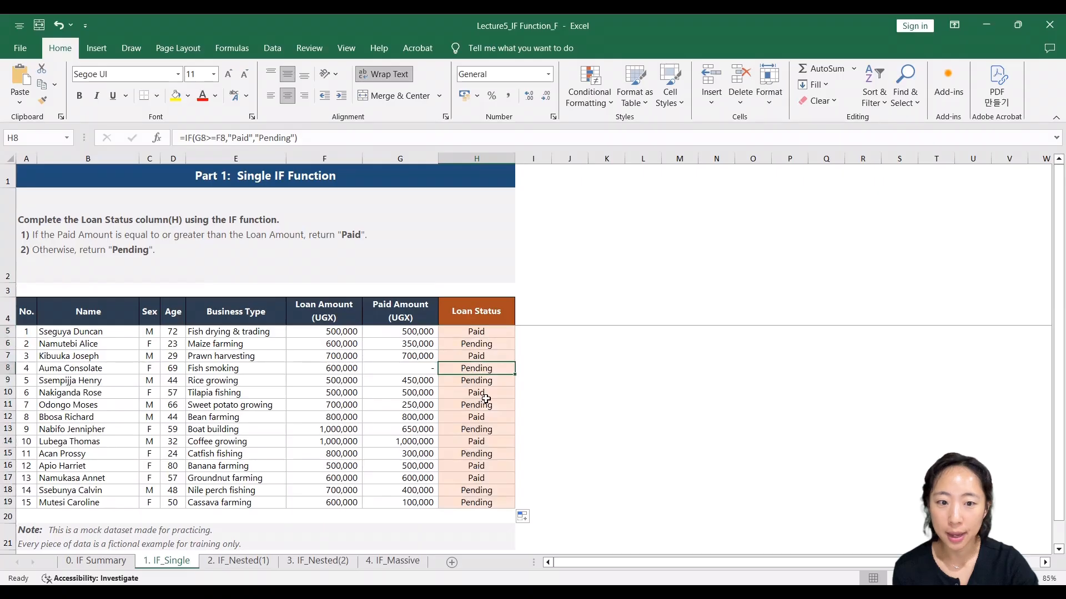
click(485, 431)
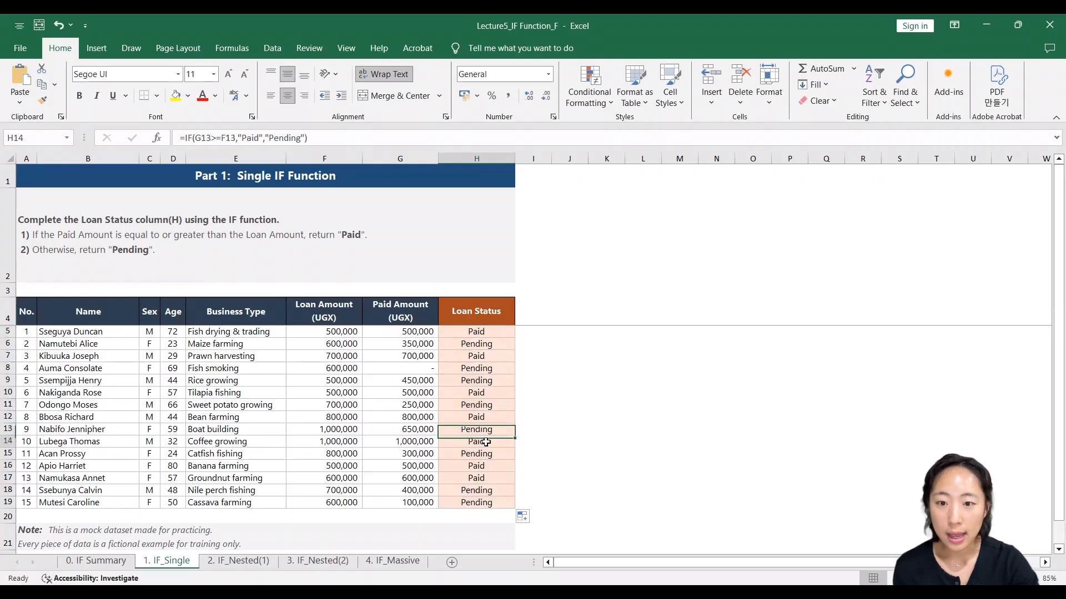
click(486, 443)
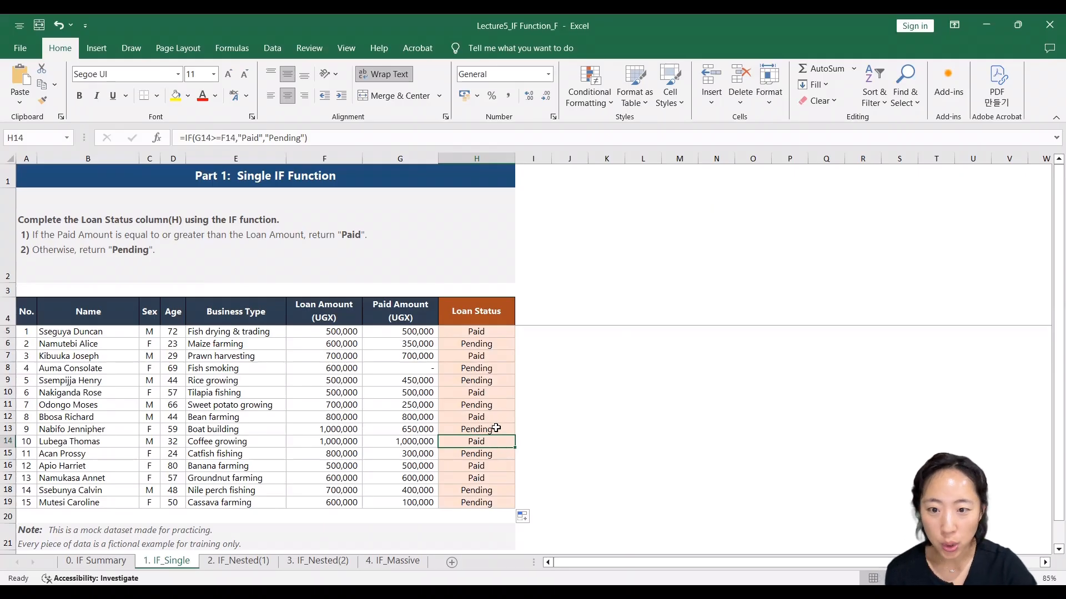
click(496, 429)
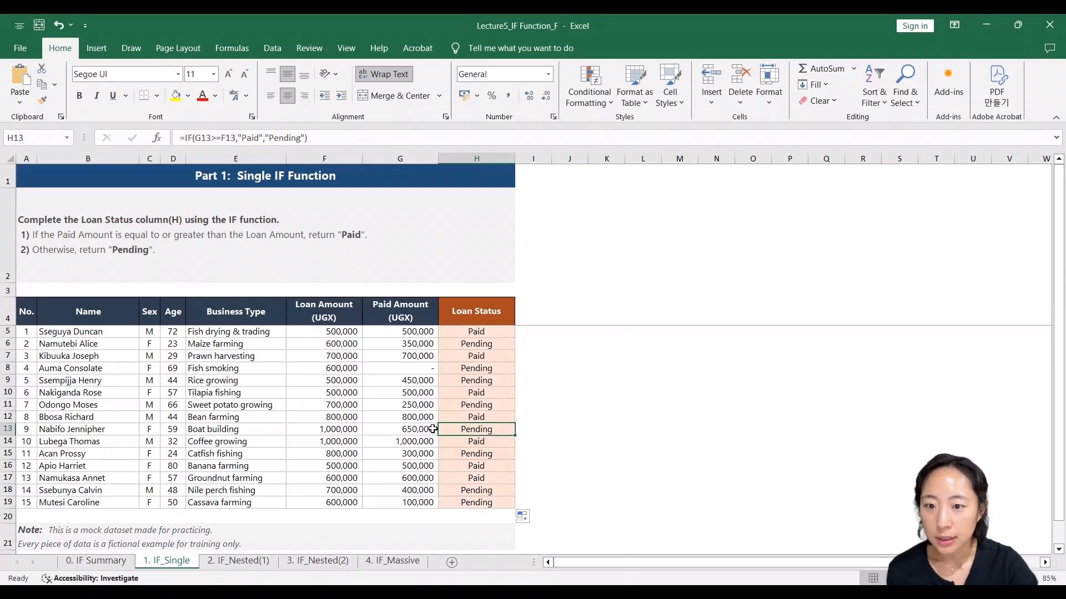
click(382, 431)
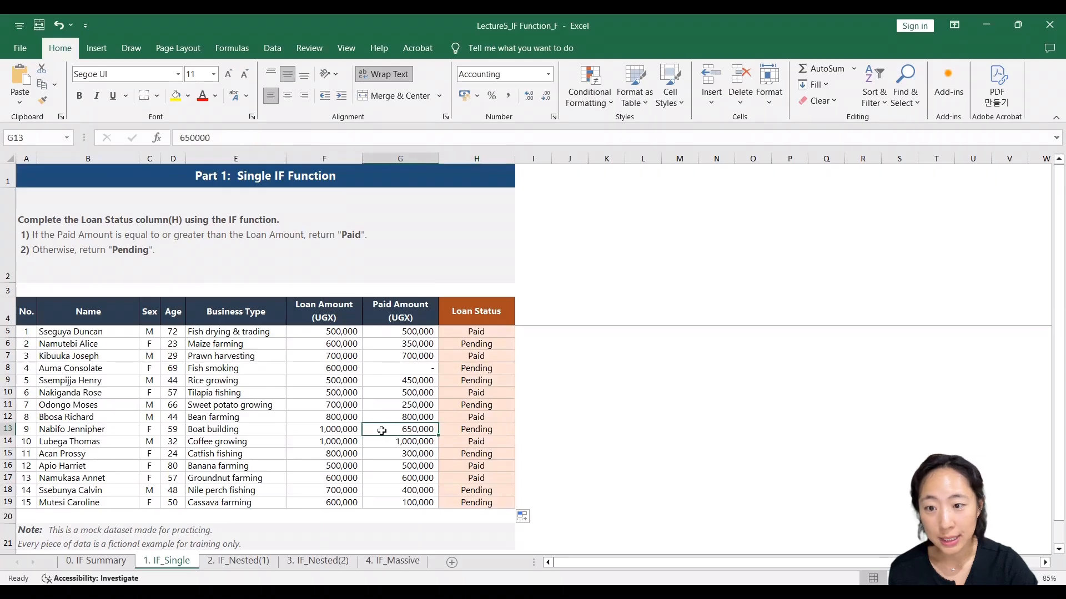
click(354, 429)
click(403, 429)
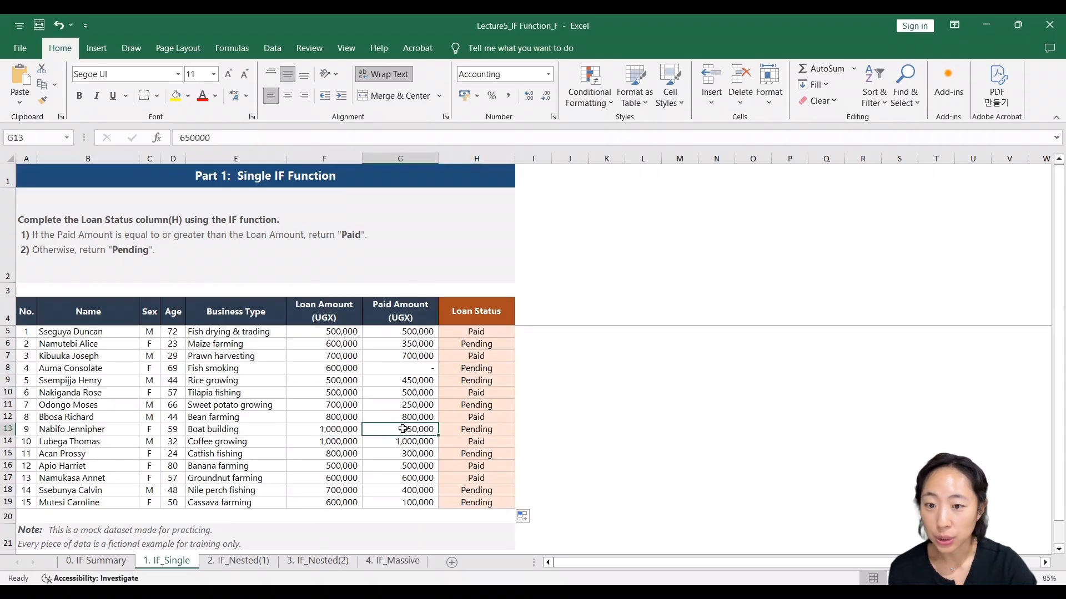
click(486, 429)
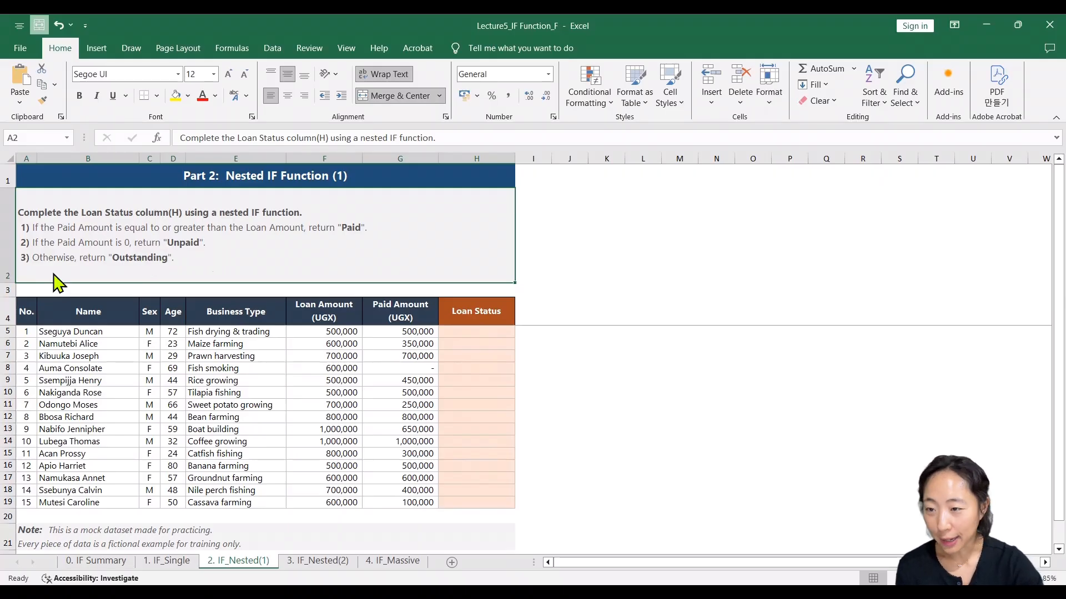
- Start an IF formula in H5 of the 2. IF_Nested(1) sheet that tests G5>=F5 and returns "Paid" when true
click(467, 330)
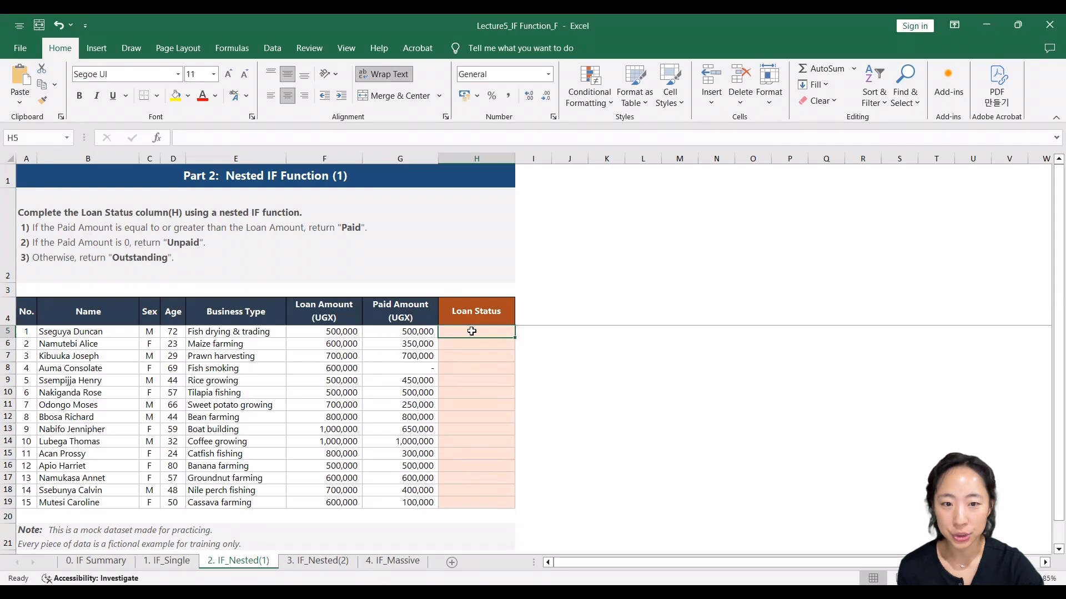
text(=)
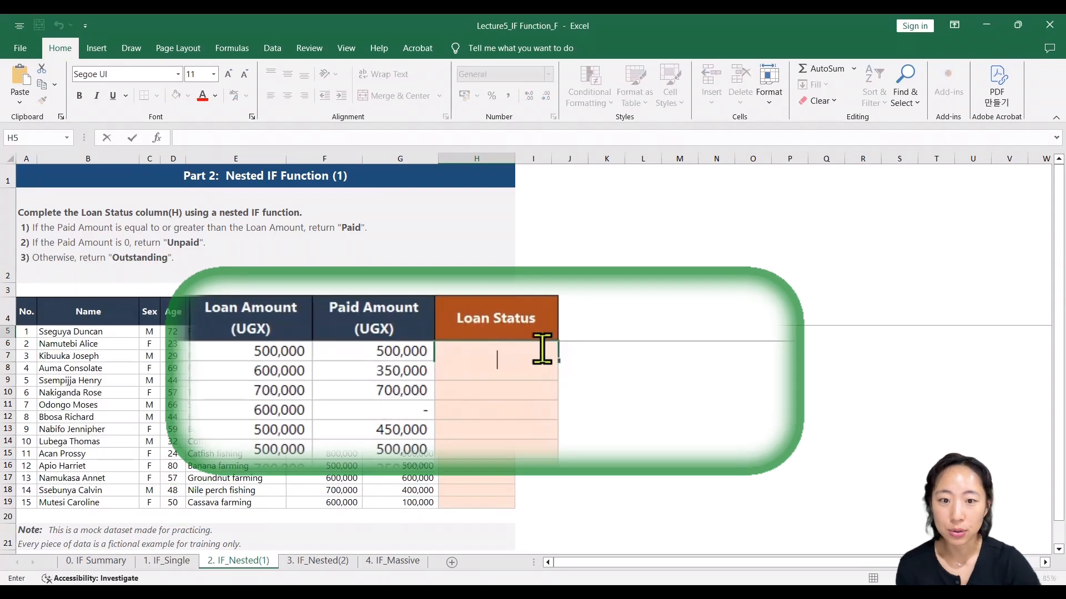
text(=)
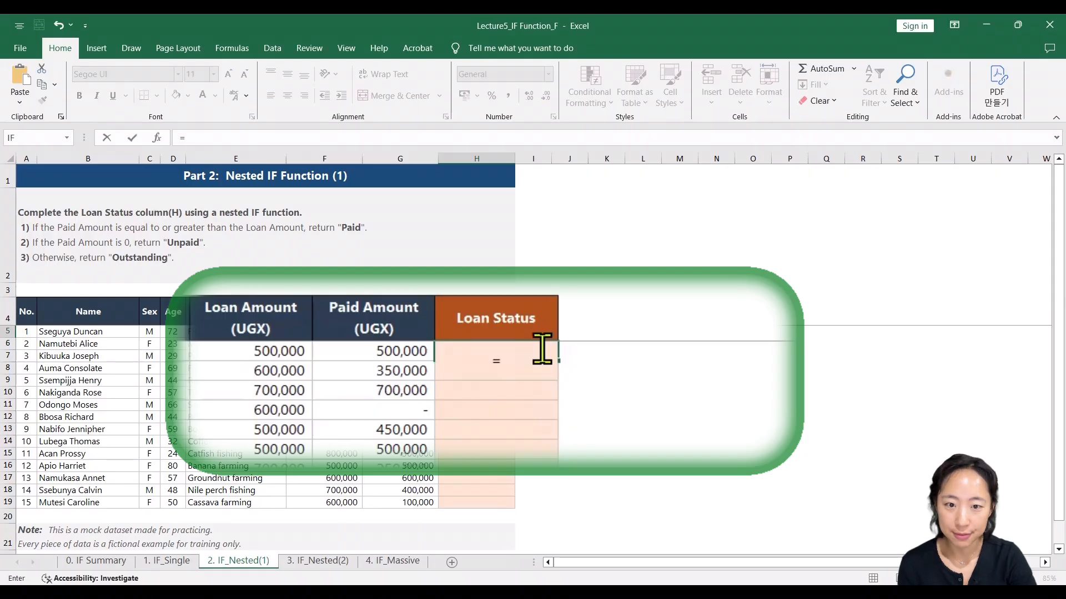
text(if)
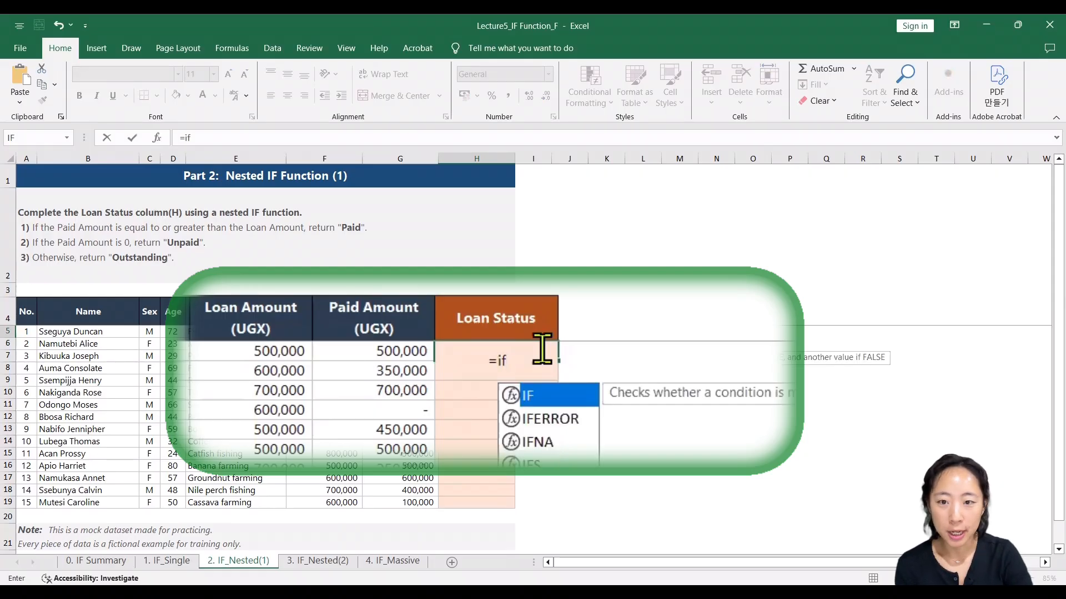
text(()
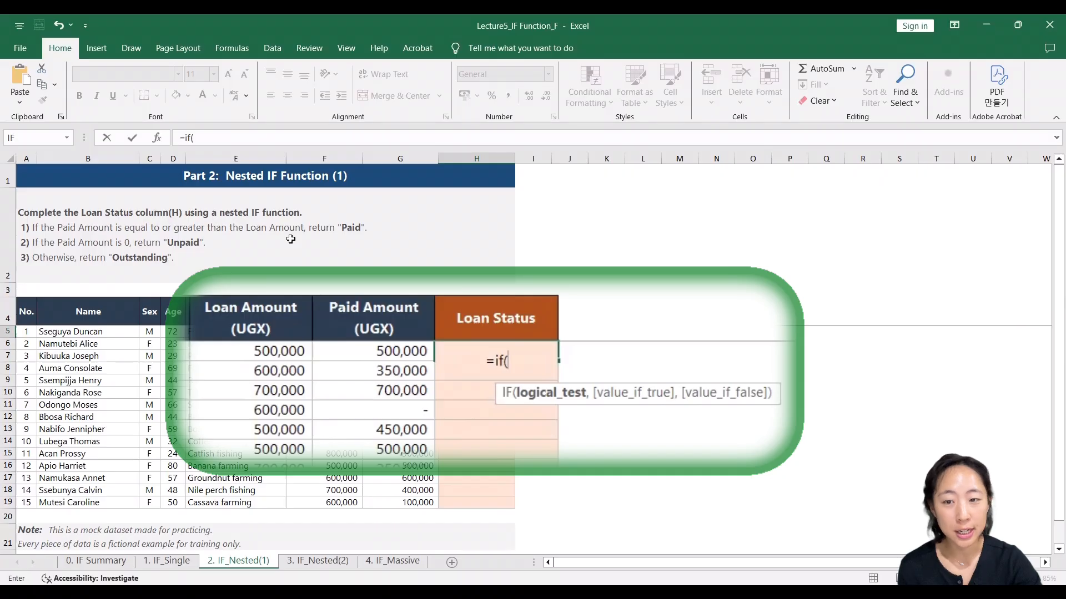
click(391, 349)
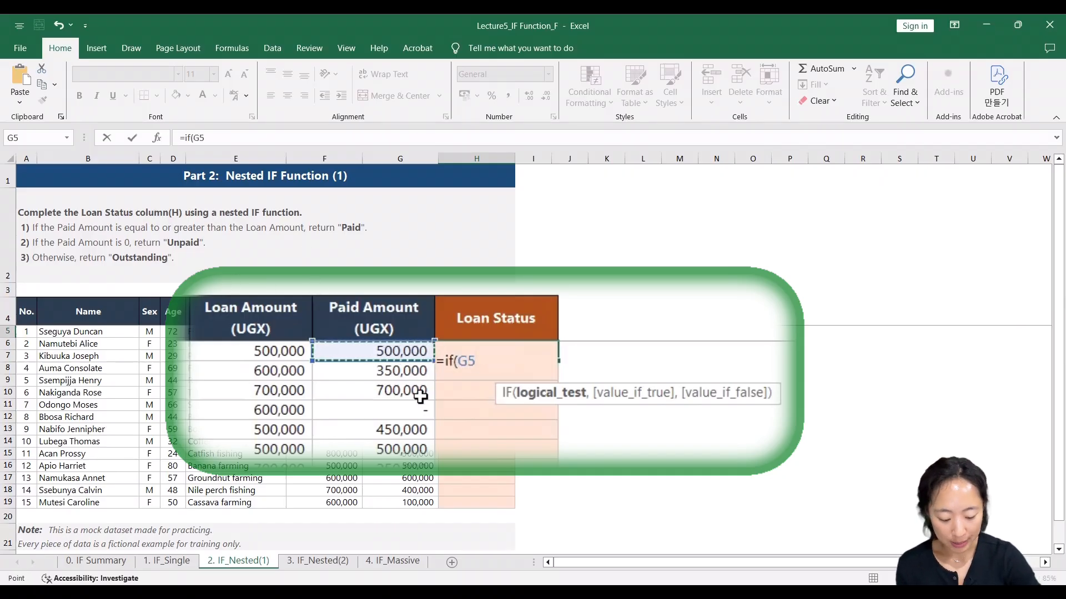
text(>=)
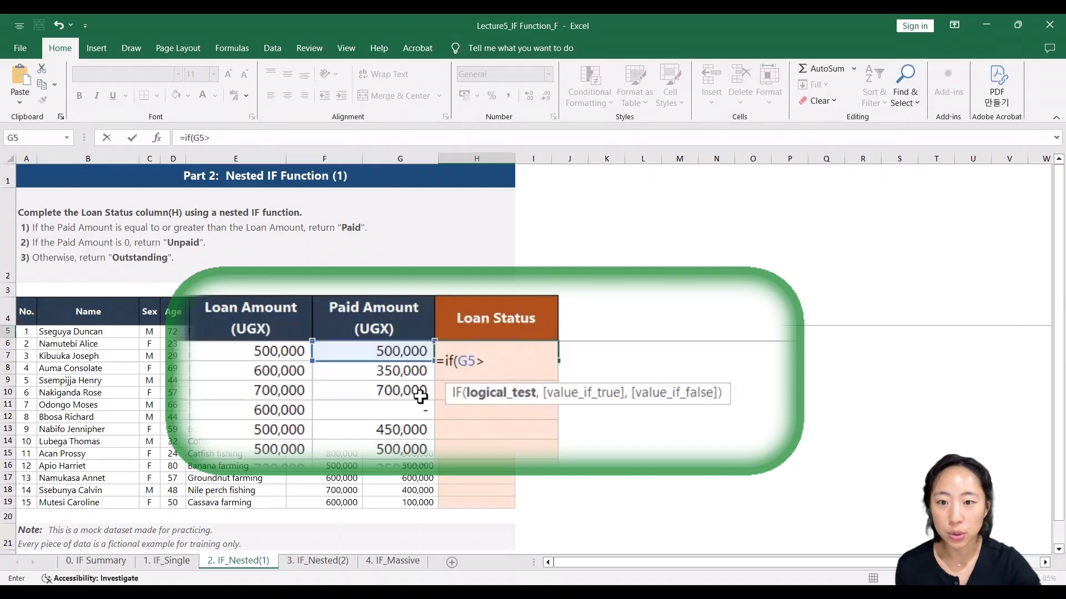
click(272, 354)
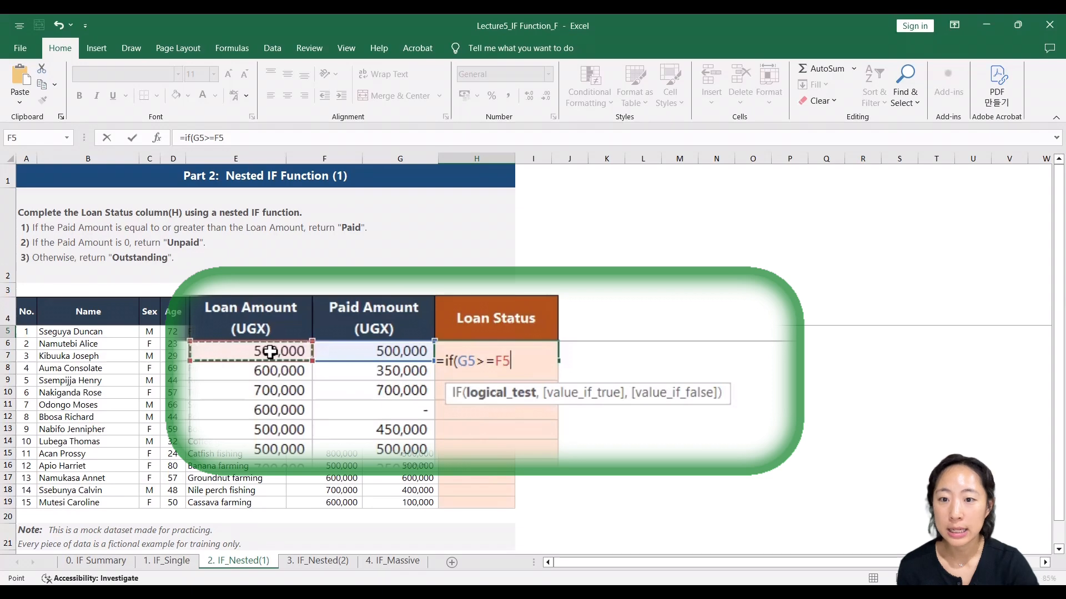
text(,)
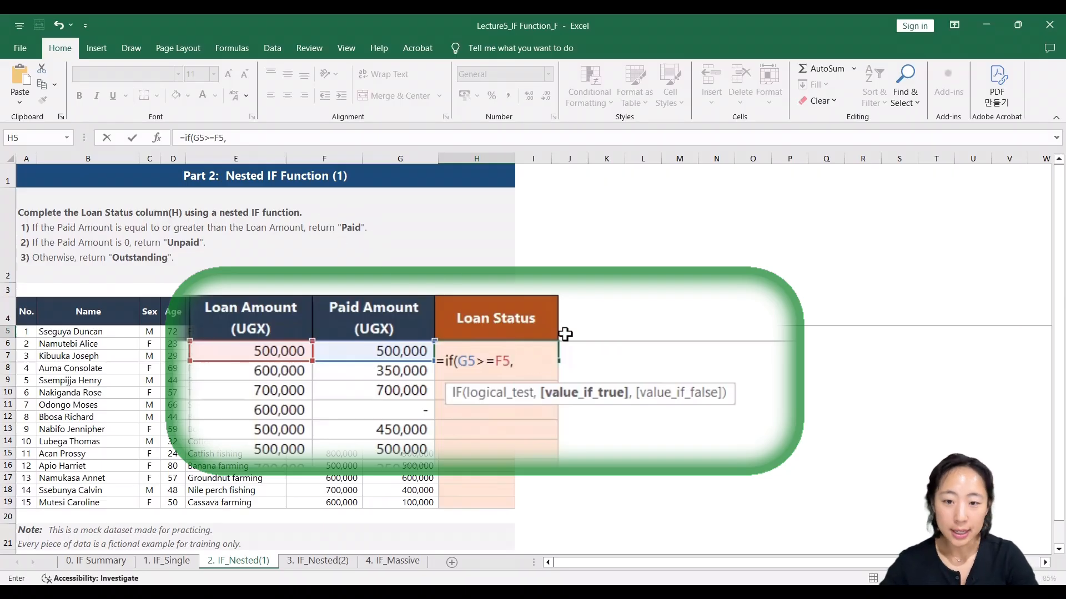
text("Paid")
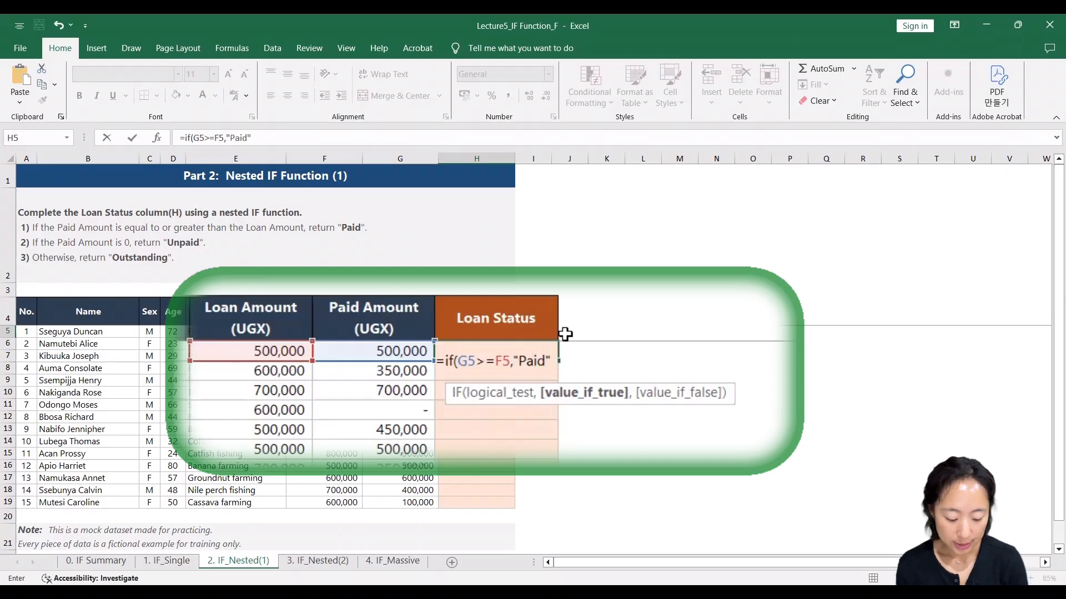
text(,)
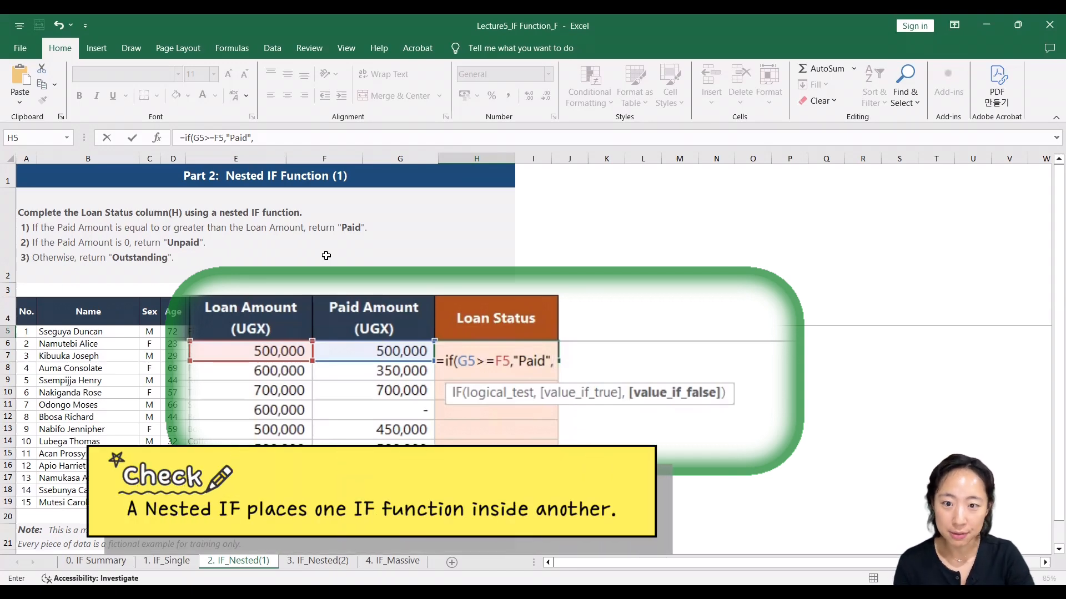
- Nest a second IF as the value_if_false argument, with G5=0 as its logical test
text(if)
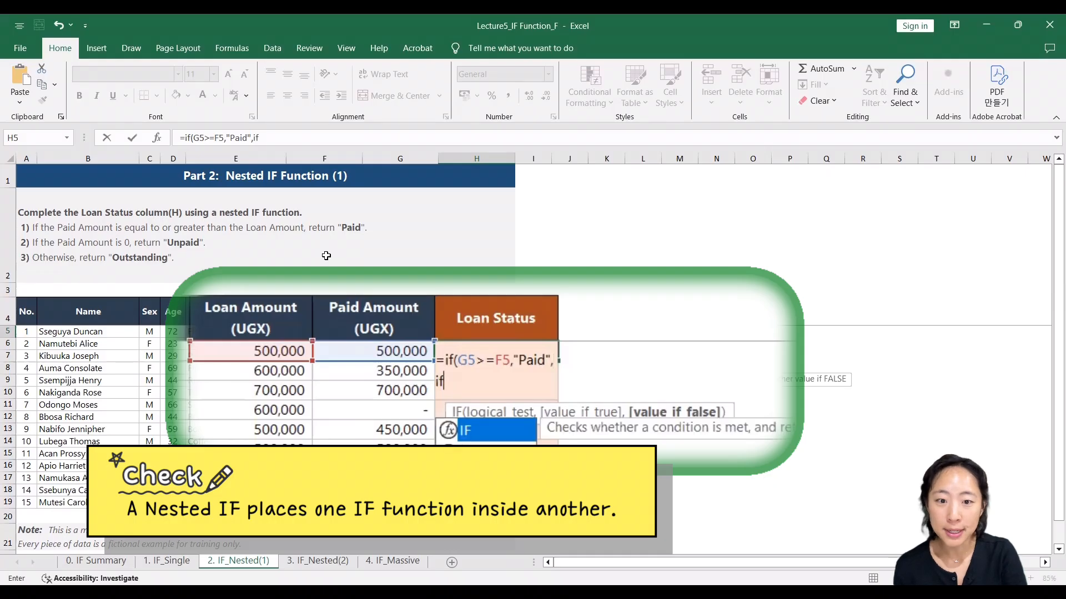
text(()
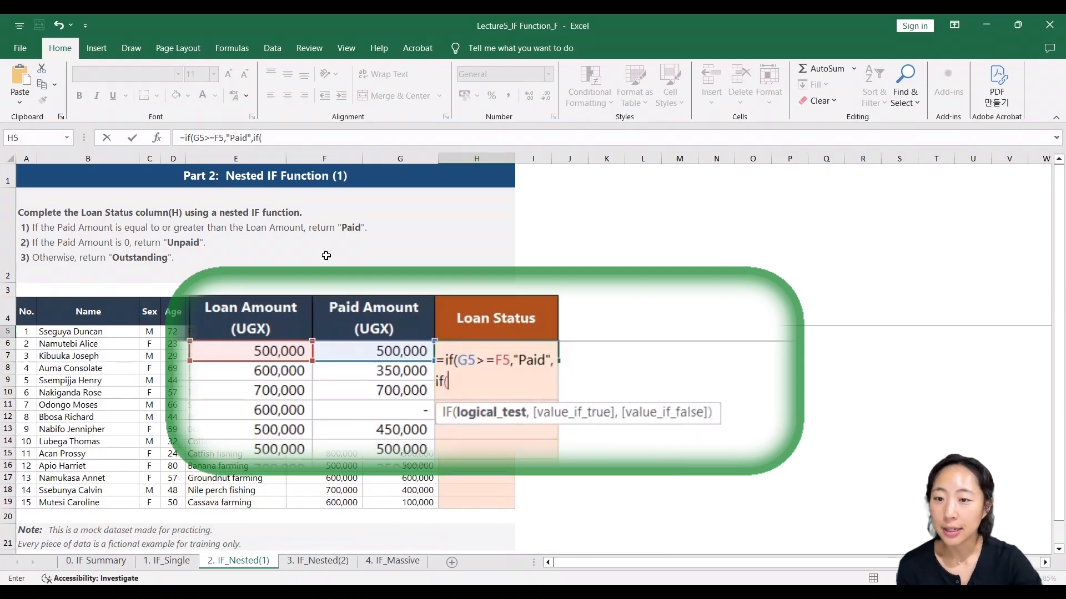
click(384, 351)
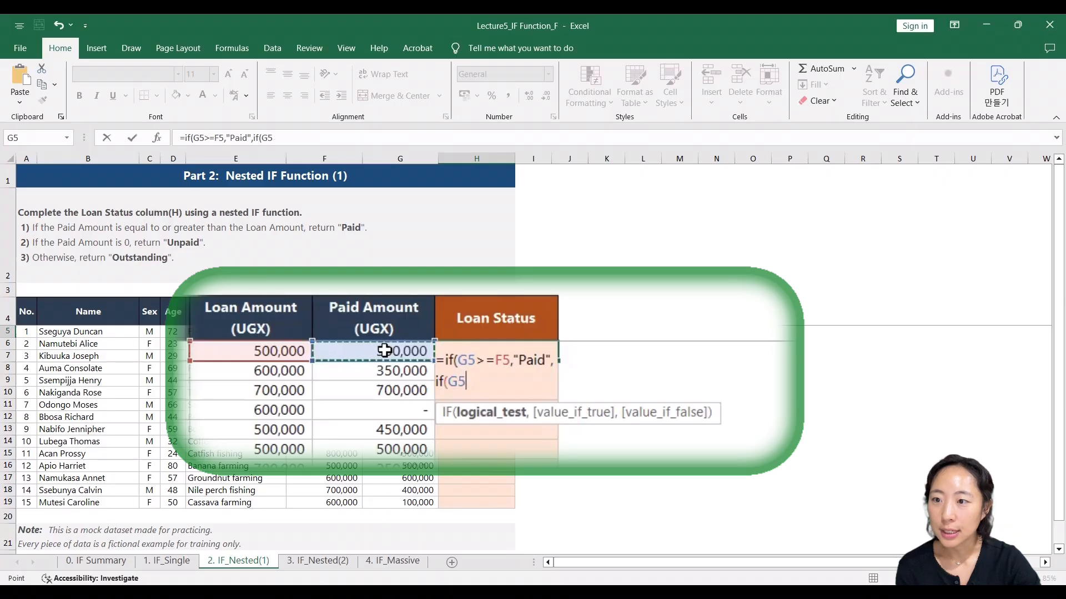
text(=0)
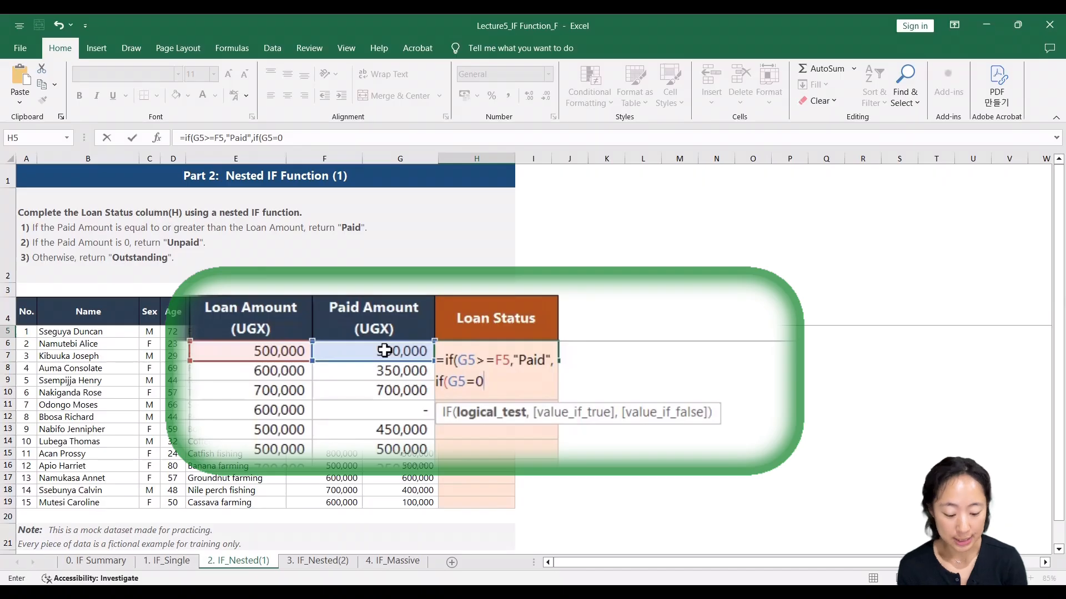
text(,)
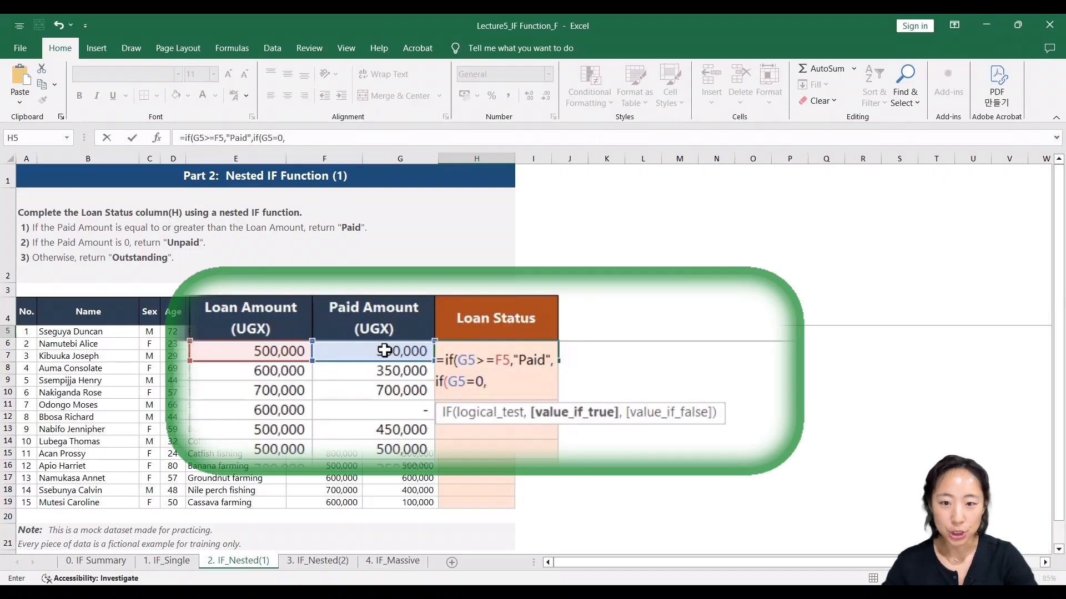
text(")
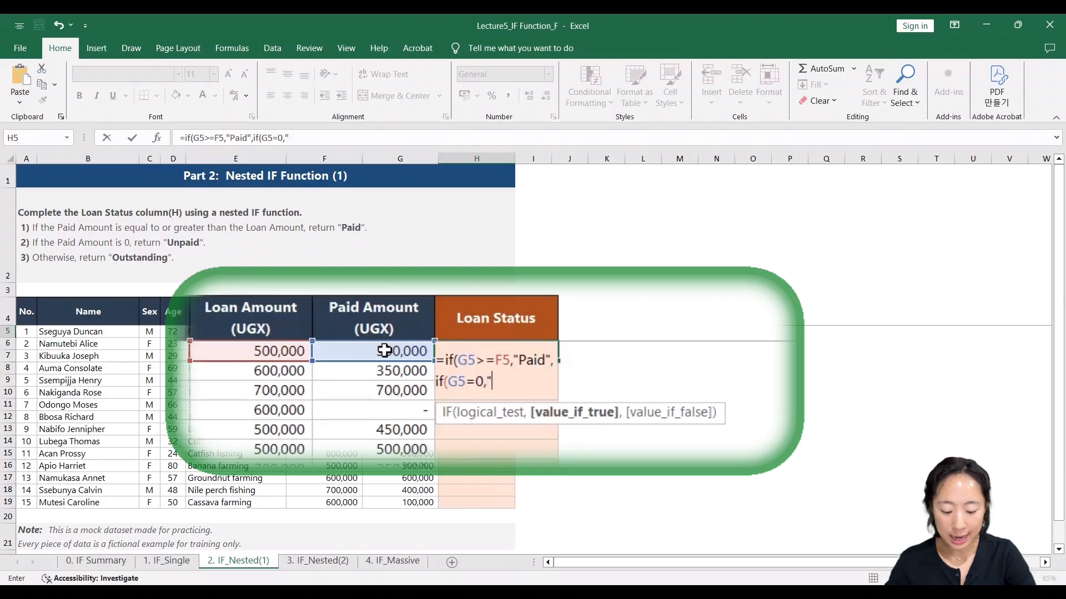
text(Unda)
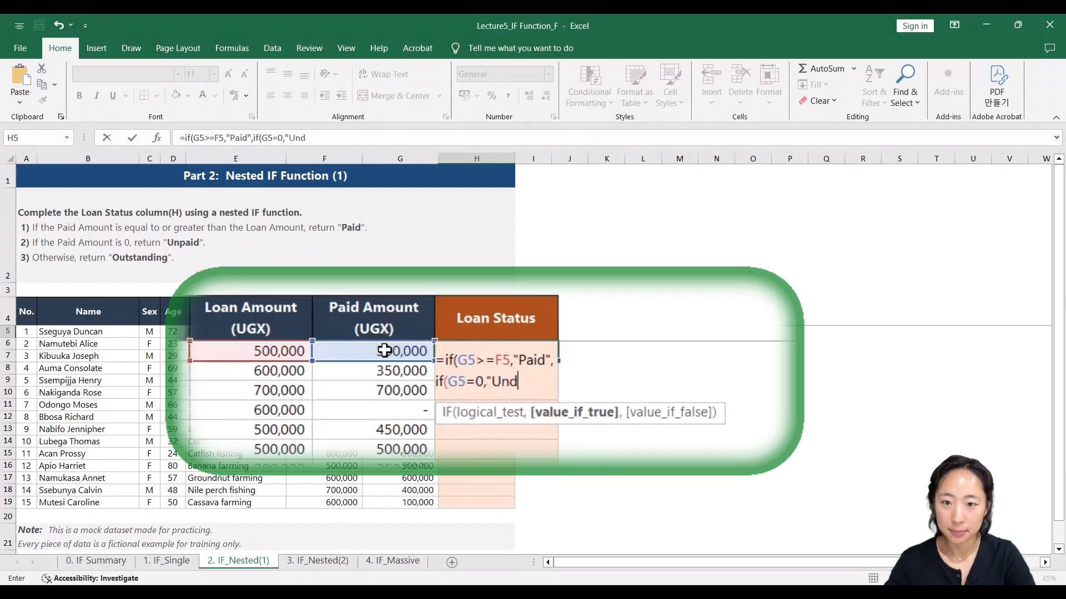
- Set the nested IF's value_if_true argument to "Unpaid" and continue to its value_if_false argument
key(BackSpace)
key(BackSpace)
text(paid)
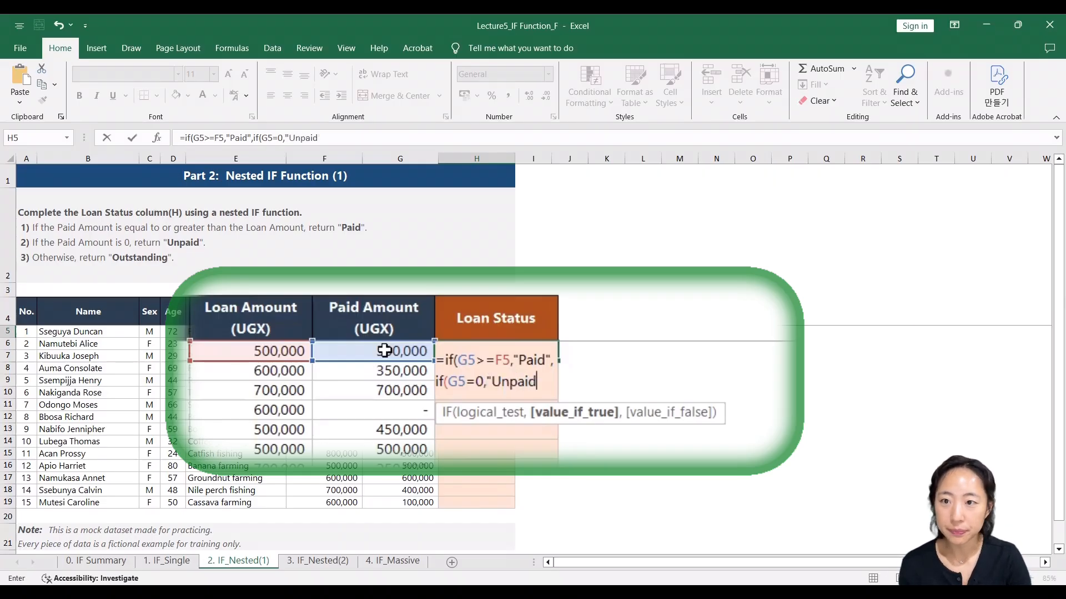
text(")
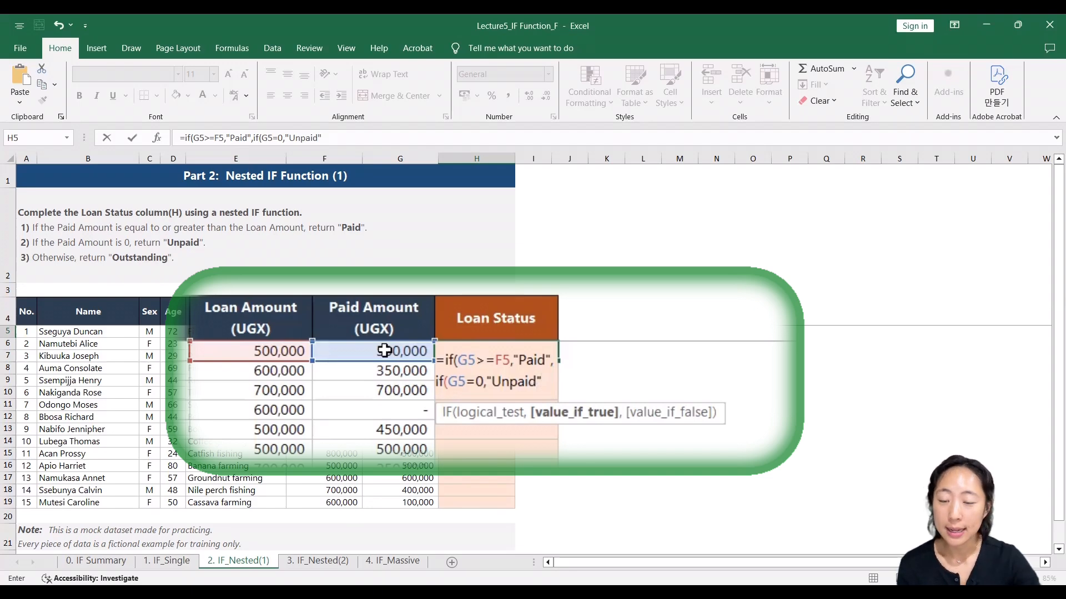
text(,)
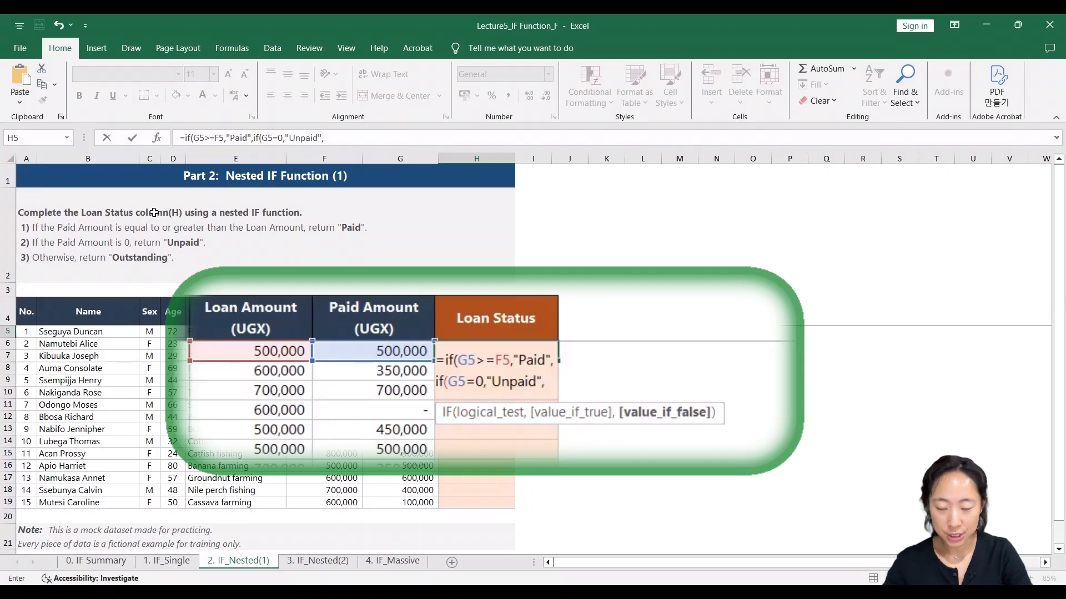
- Set the nested IF's value_if_false argument to "Outstanding", close both IF functions and enter the formula in H5
text(")
text(Out)
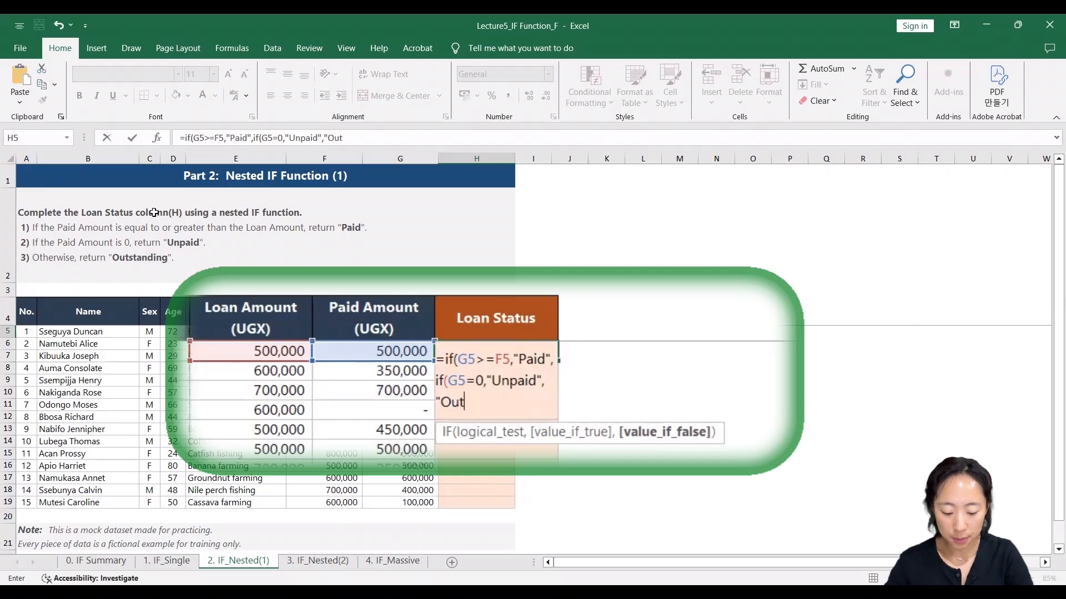
text(standing")
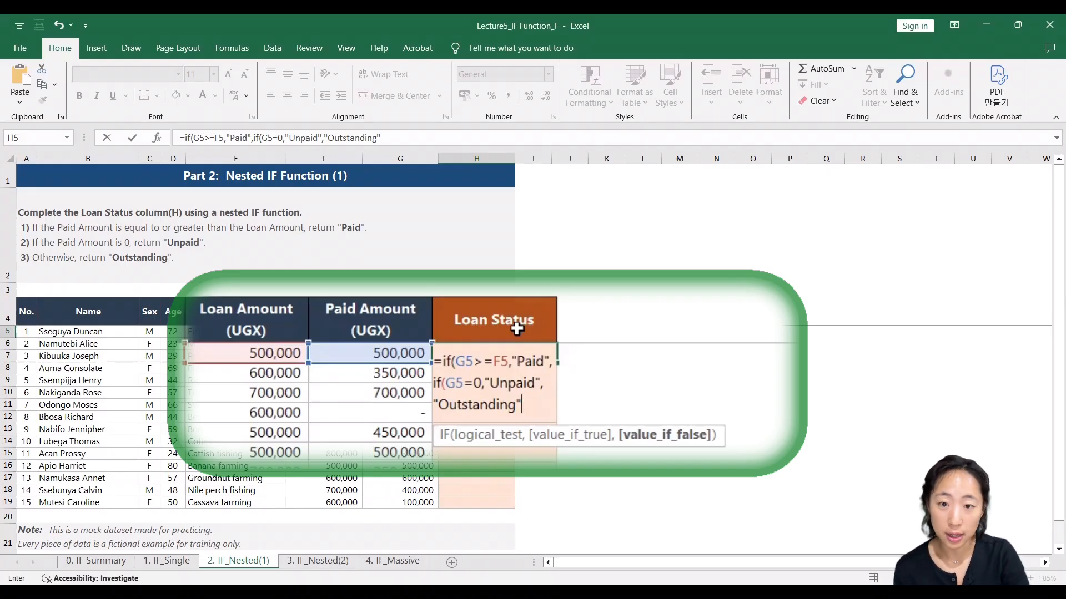
text())
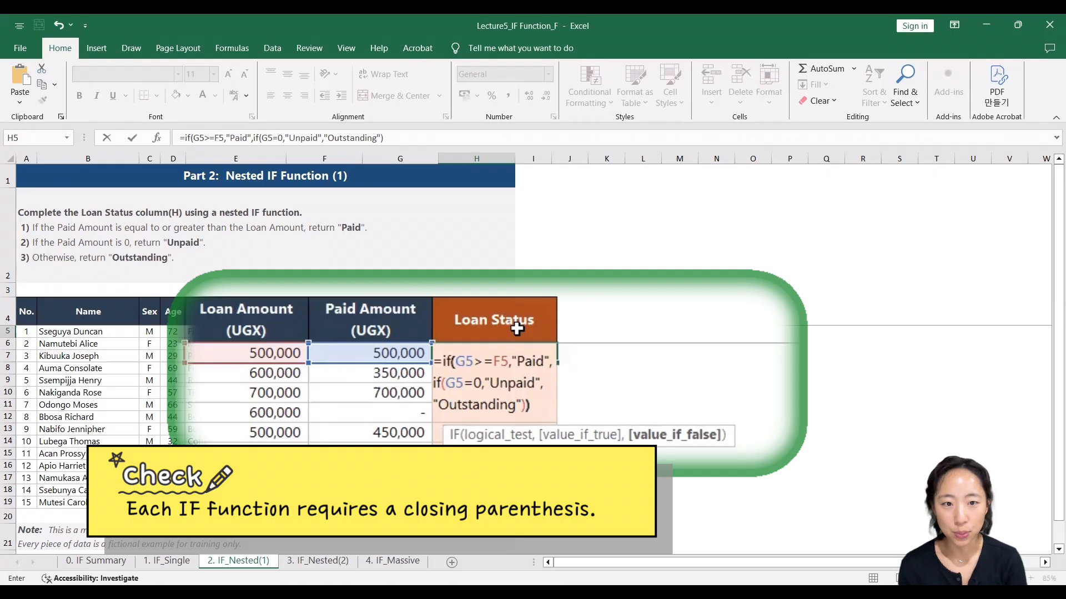
text())
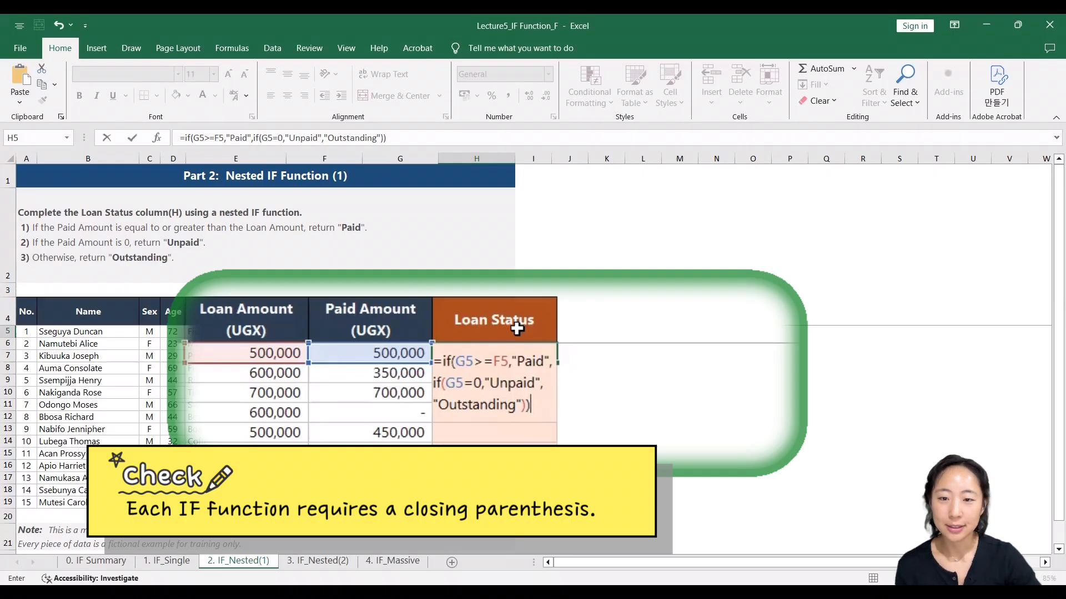
key(Return)
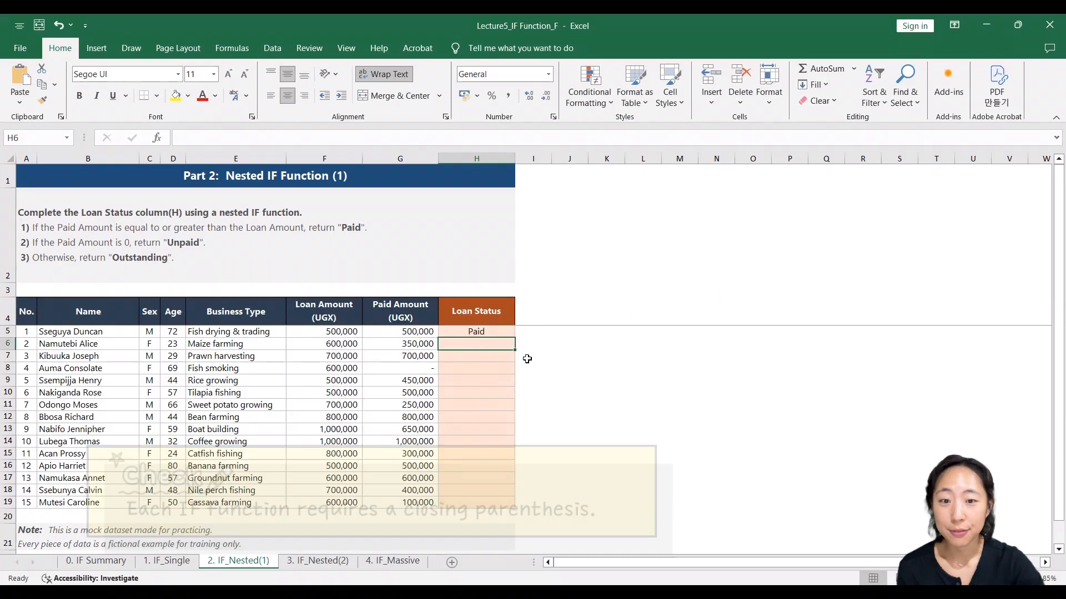
- Check H5's result against the row's Loan Amount and Paid Amount, and fill the formula down the Loan Status column to H19
click(491, 332)
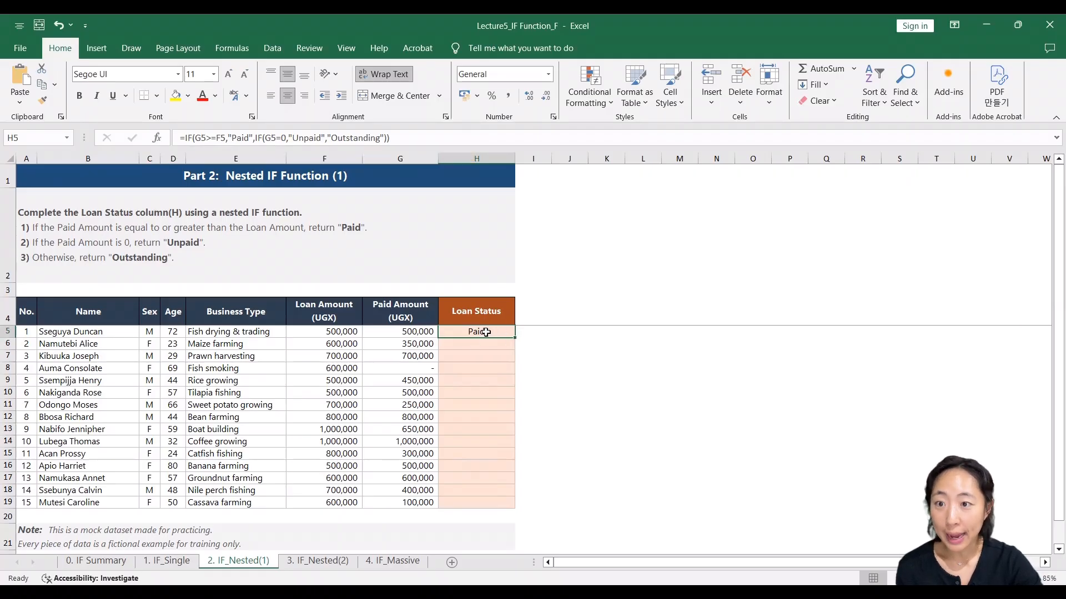
click(339, 333)
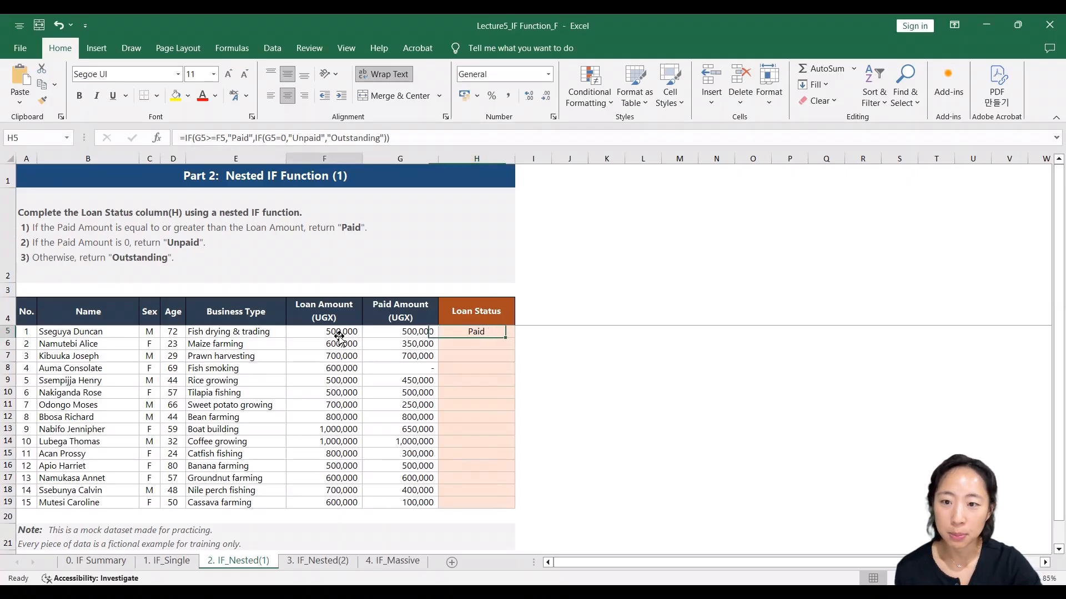
click(416, 332)
click(502, 335)
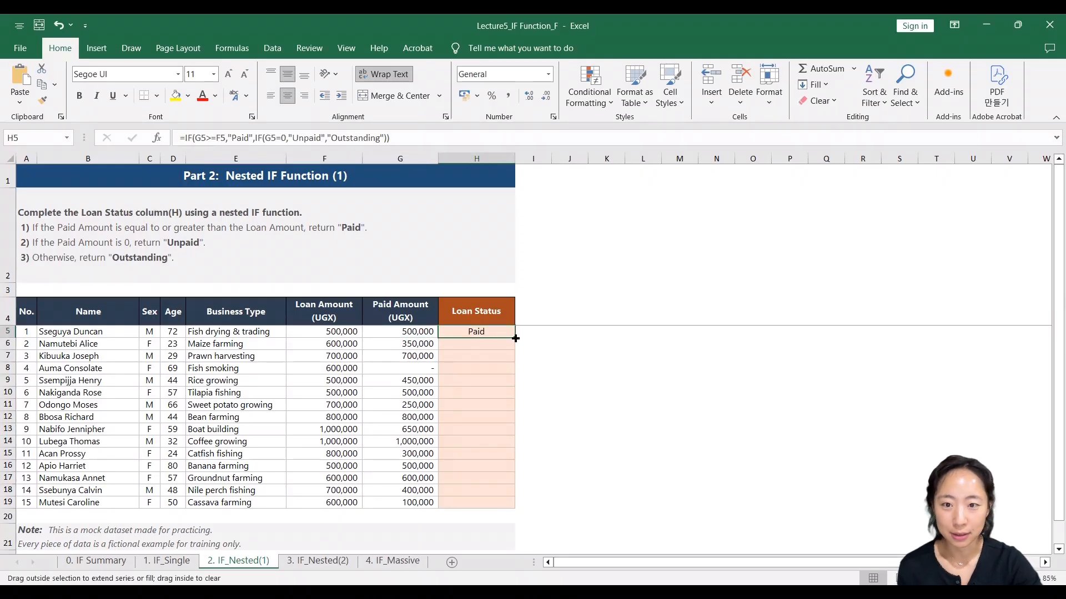
double_click(515, 335)
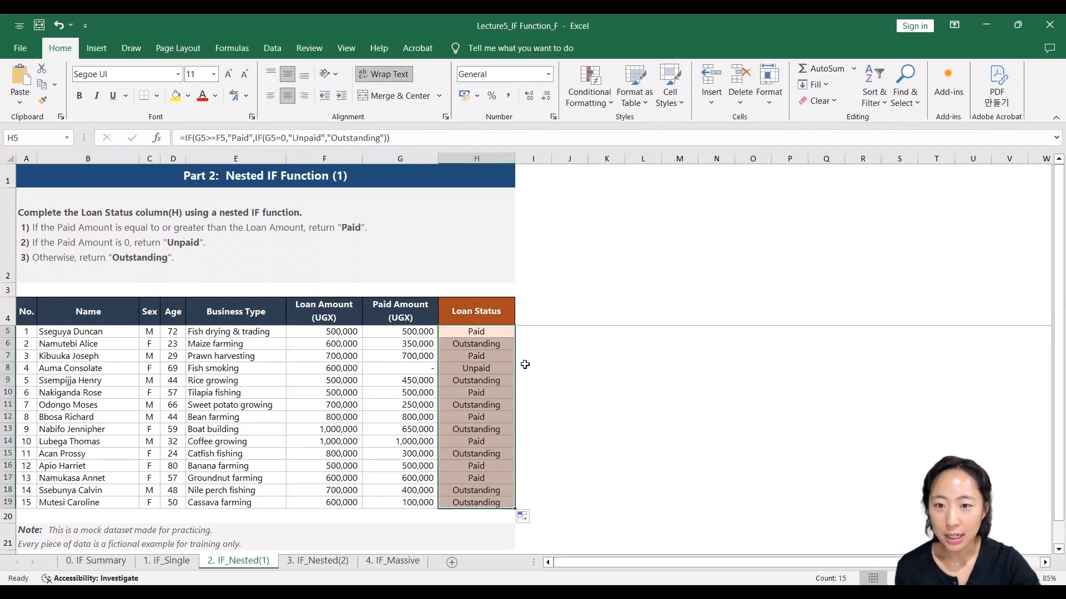
- Examine the filled Loan Status results and formulas in H8, H9 and H7, and look over the rest of the column
click(494, 368)
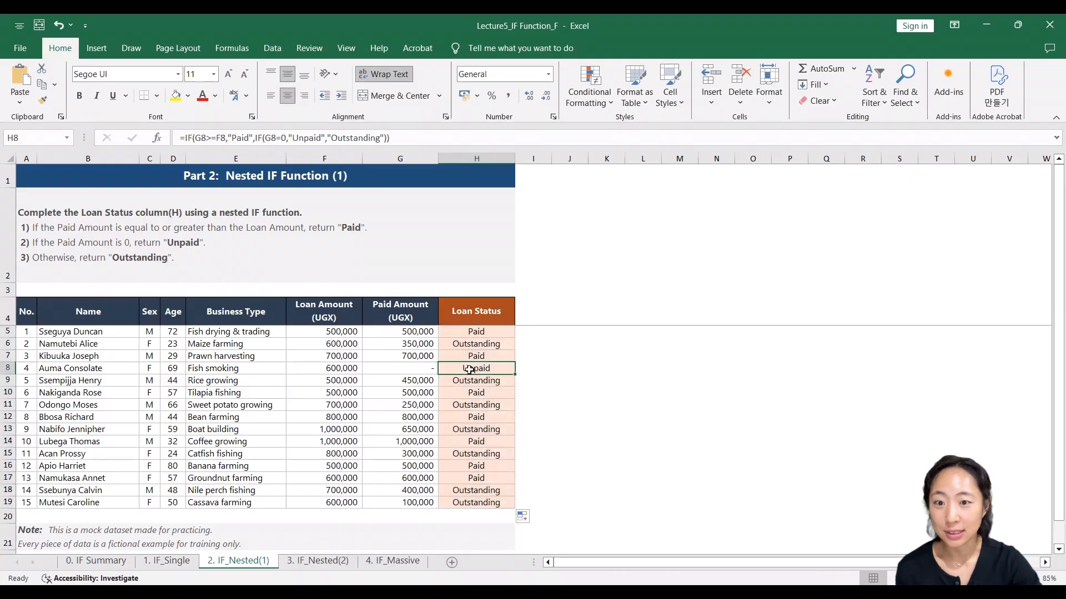
click(499, 381)
double_click(499, 380)
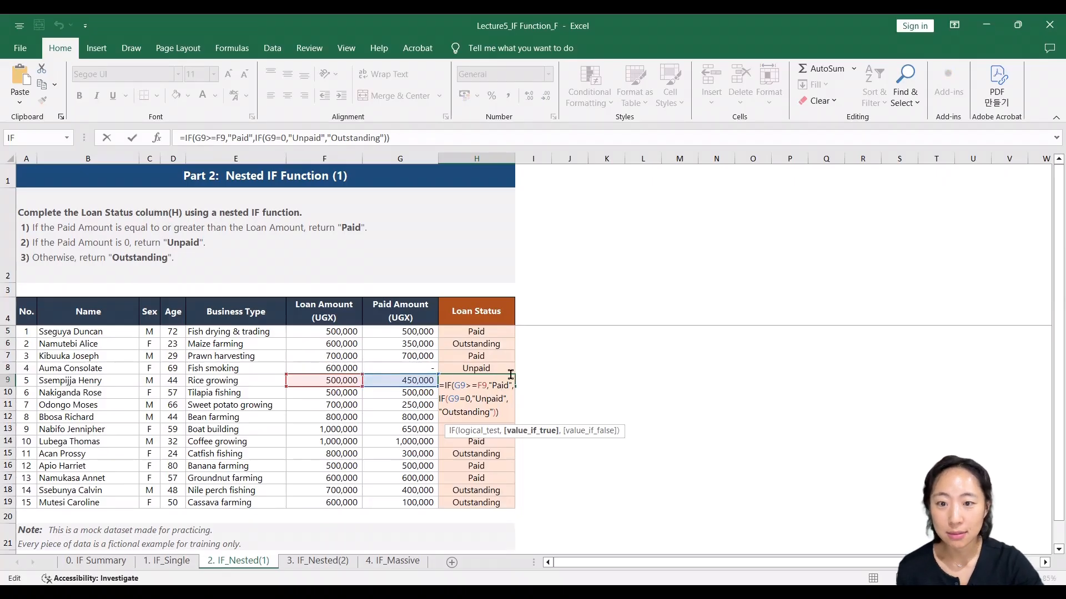
key(Escape)
click(499, 358)
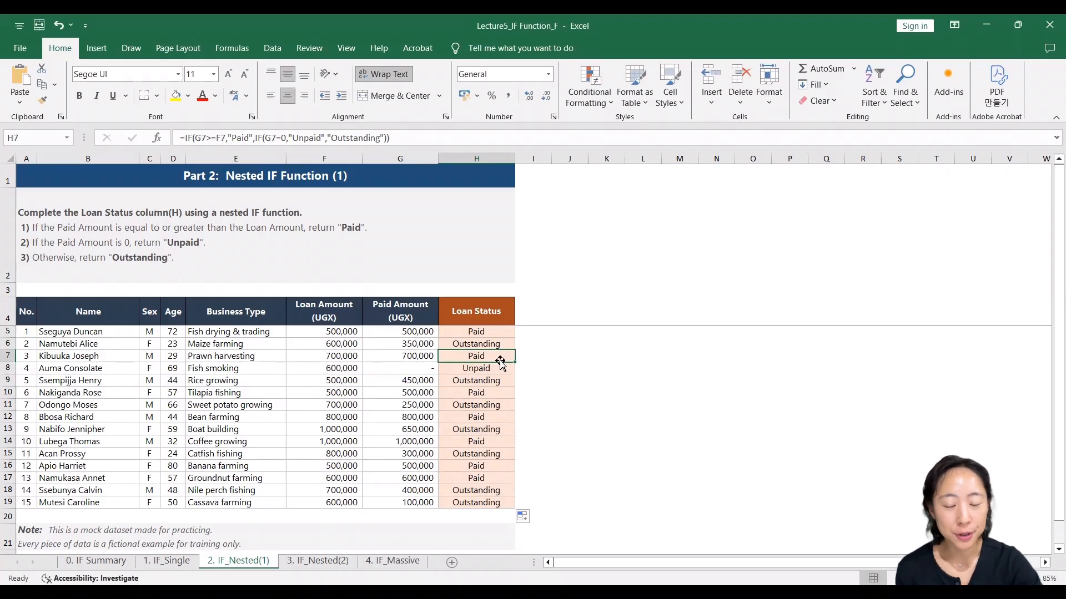
scroll(507, 411, down, 1)
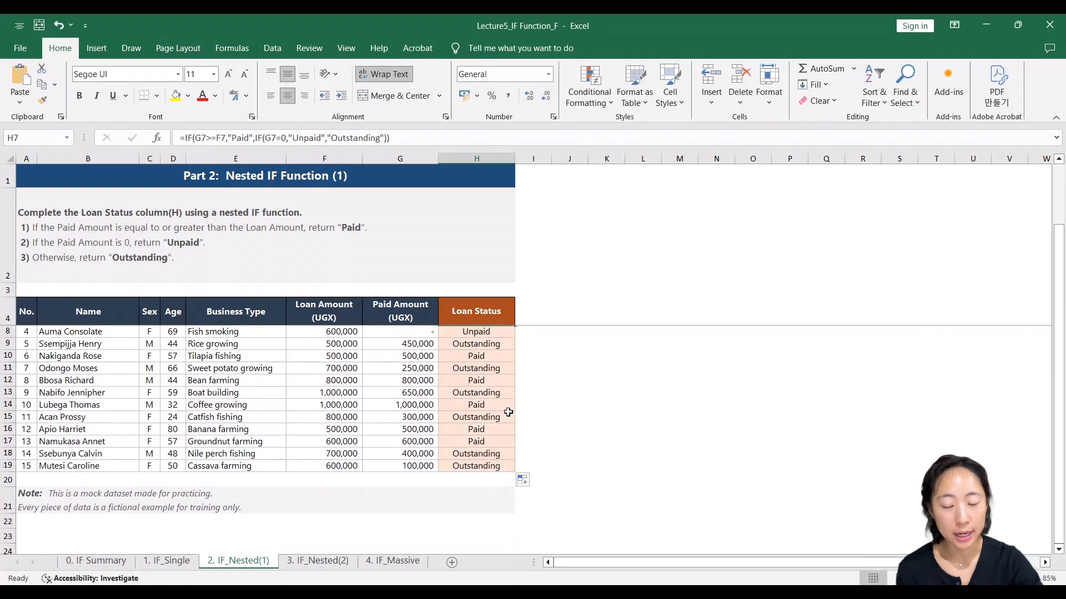
scroll(507, 412, up, 1)
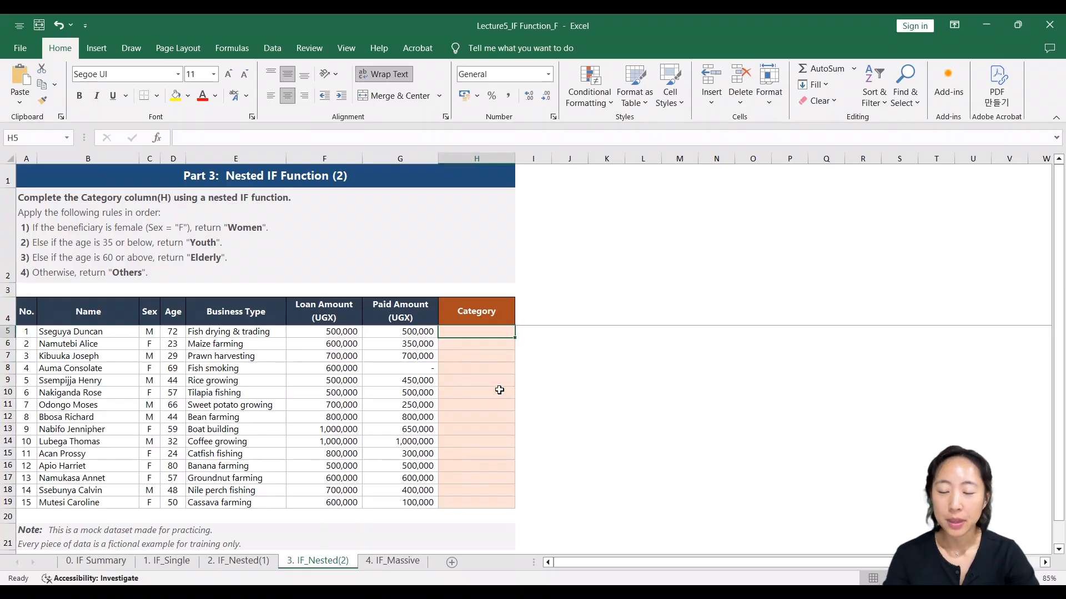
- Read the ordered Category rules on the 3. IF_Nested(2) sheet and locate column H and the beneficiary rows they apply to
click(42, 210)
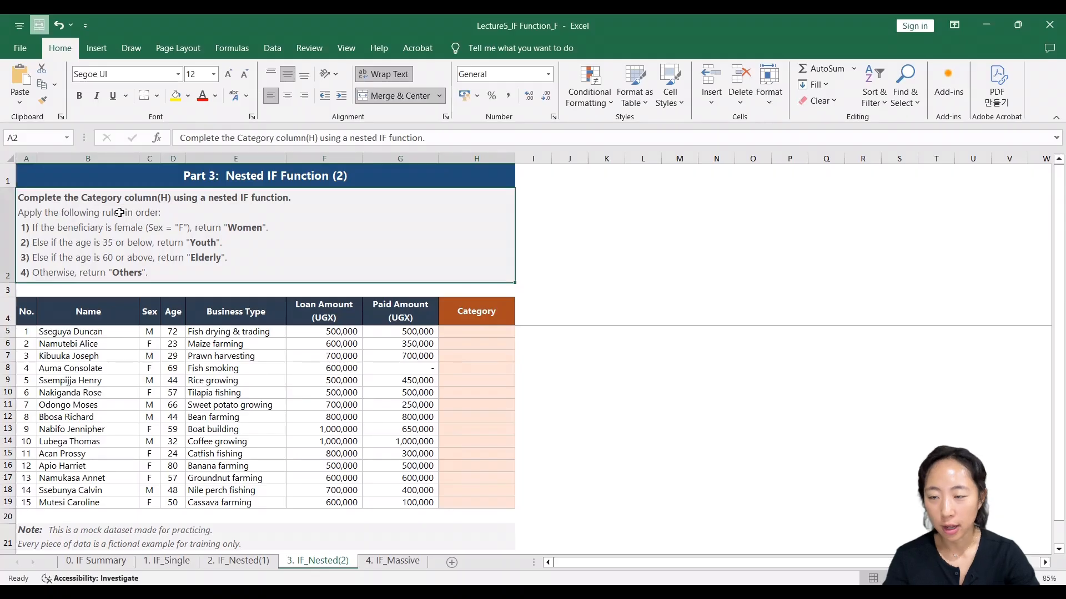
click(484, 158)
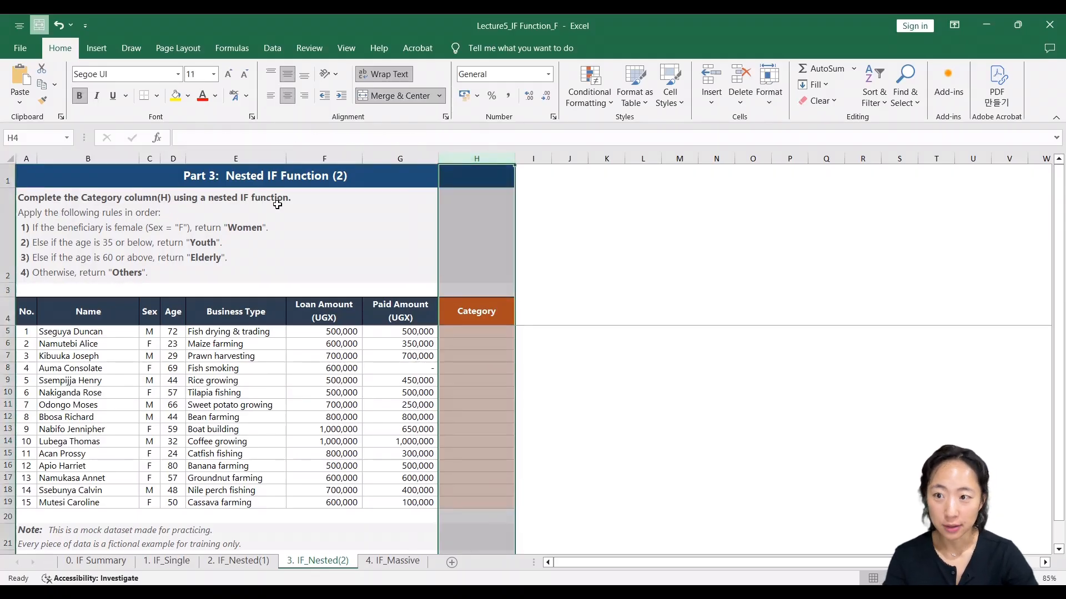
click(275, 201)
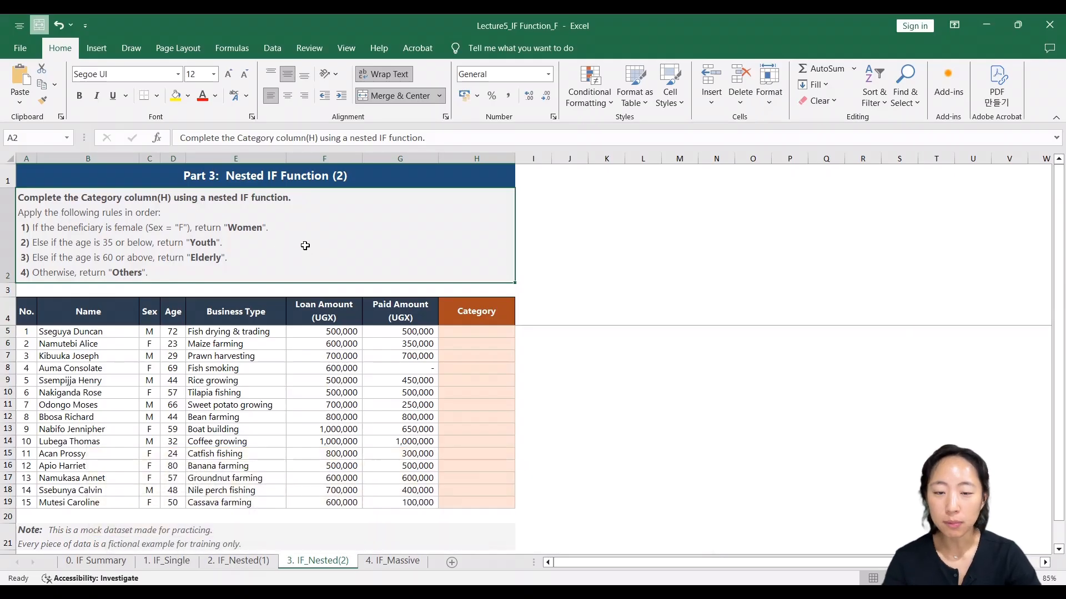
click(113, 335)
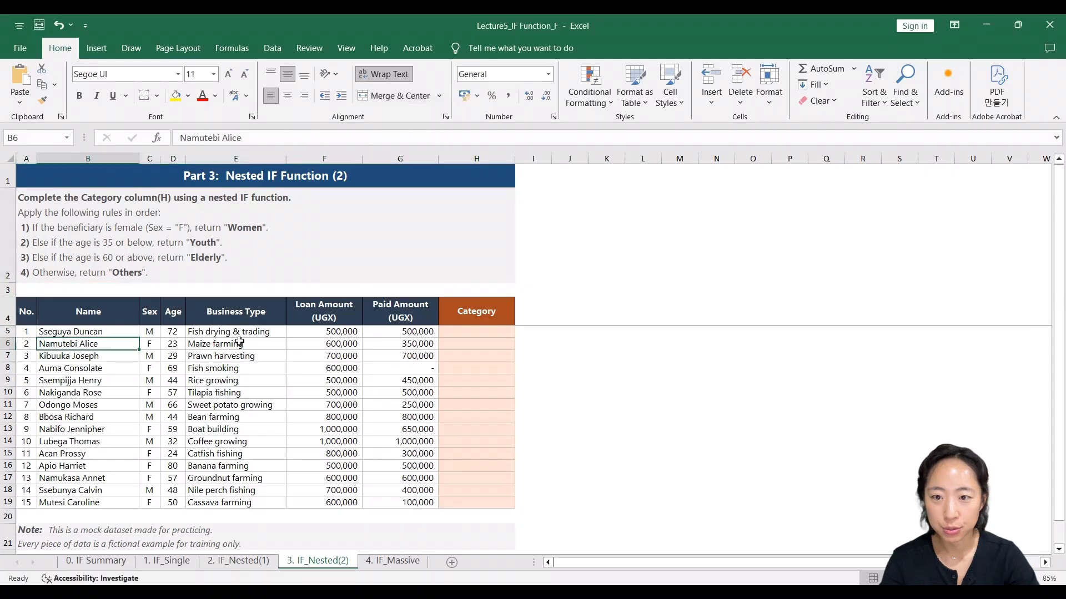
- Start an IF formula in H5 of the Category column that tests C5="F" and returns "Women" when true
click(484, 333)
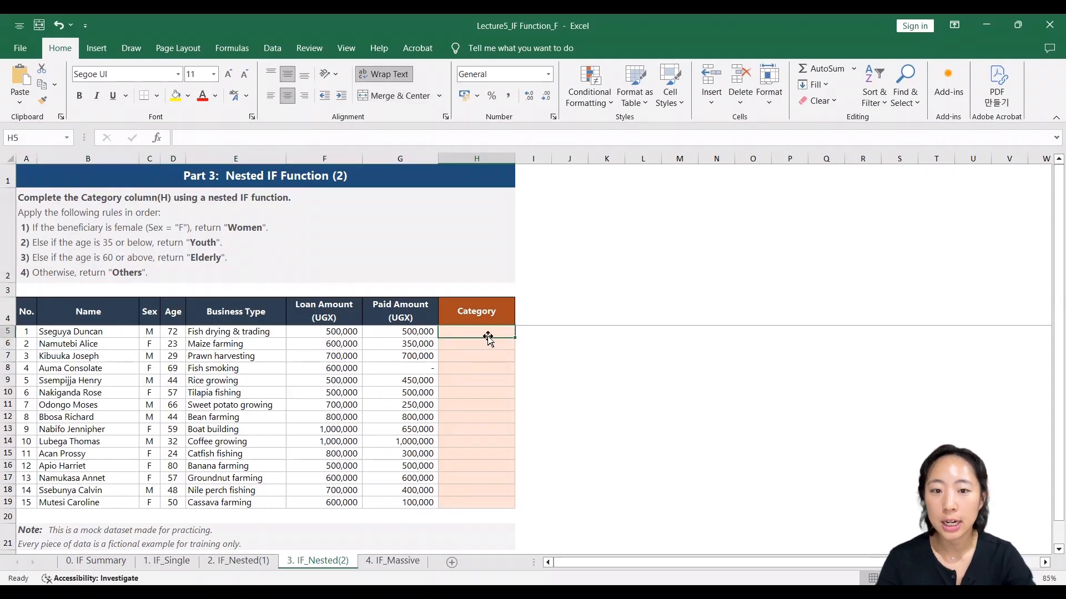
text(=)
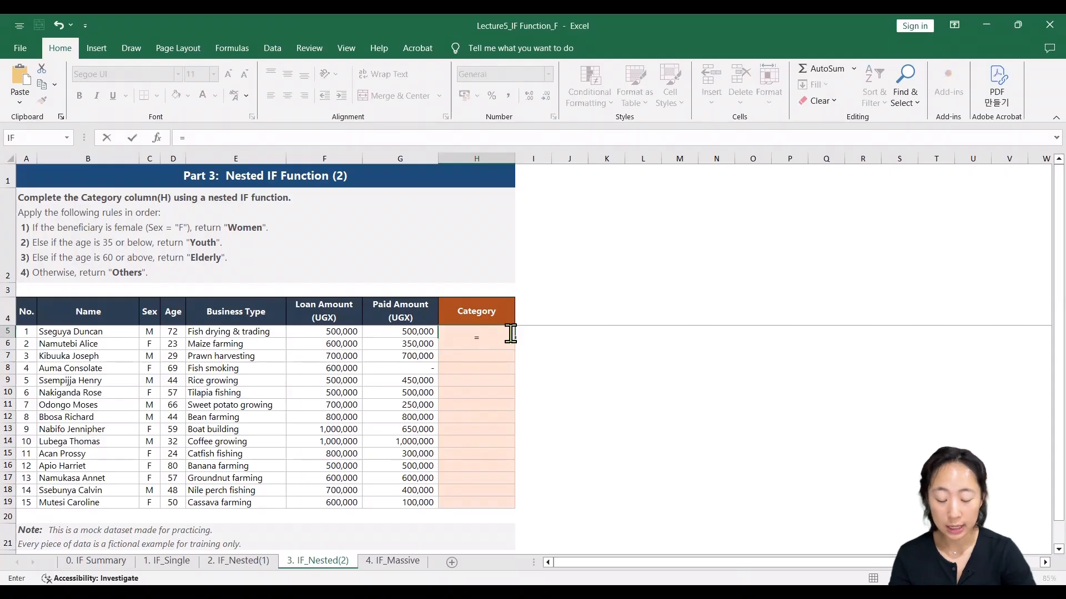
text(if()
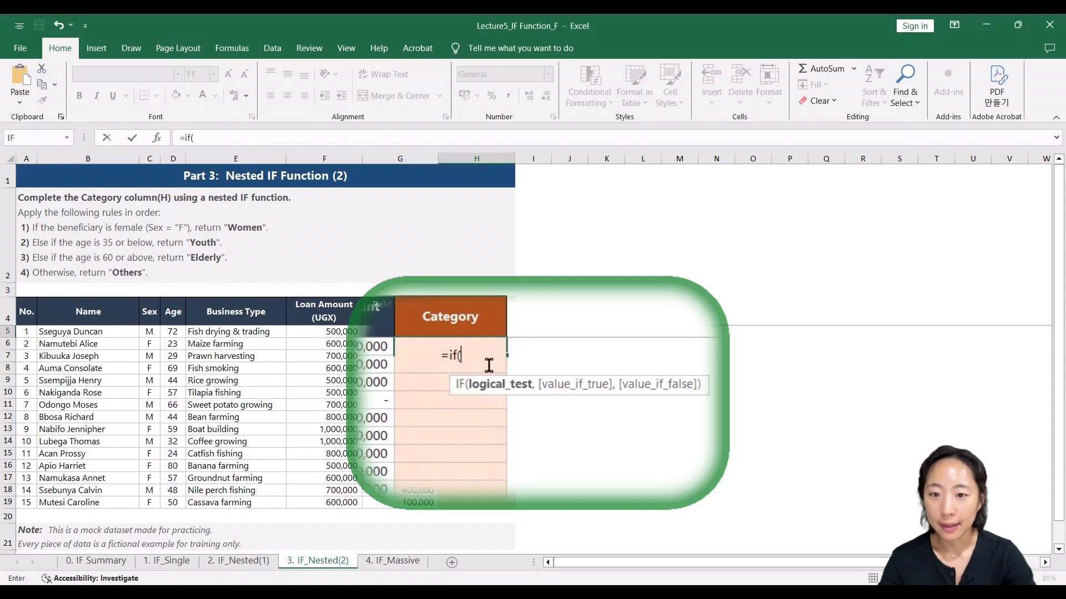
click(151, 333)
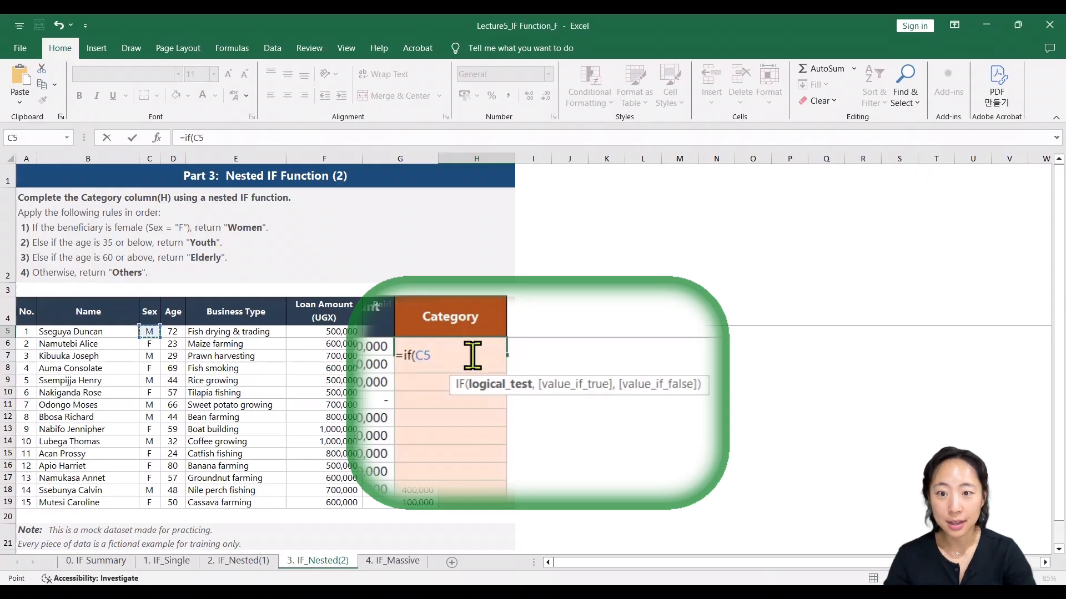
text(=)
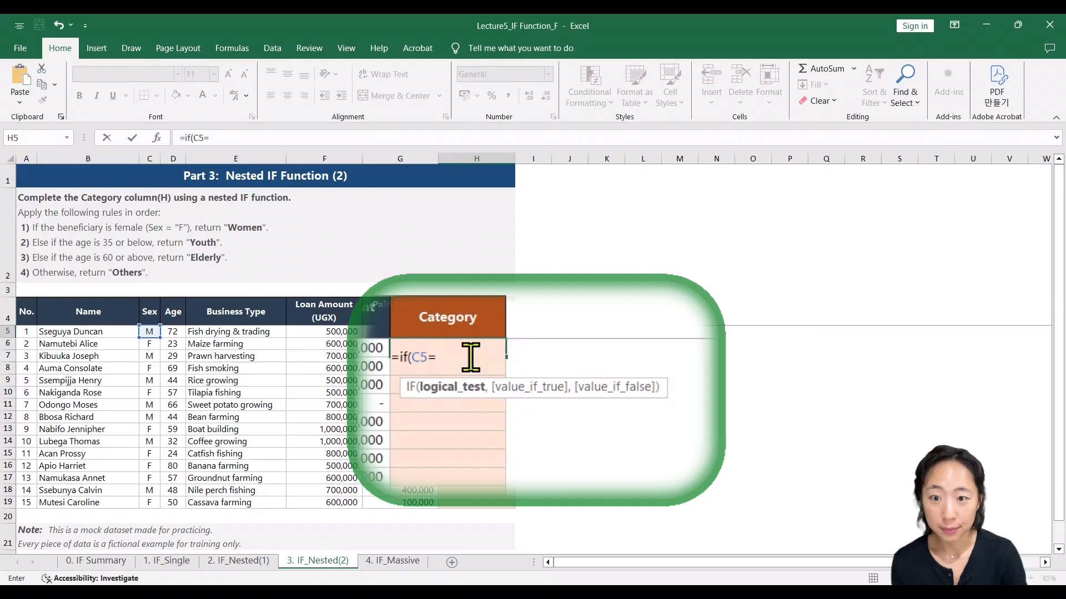
text(")
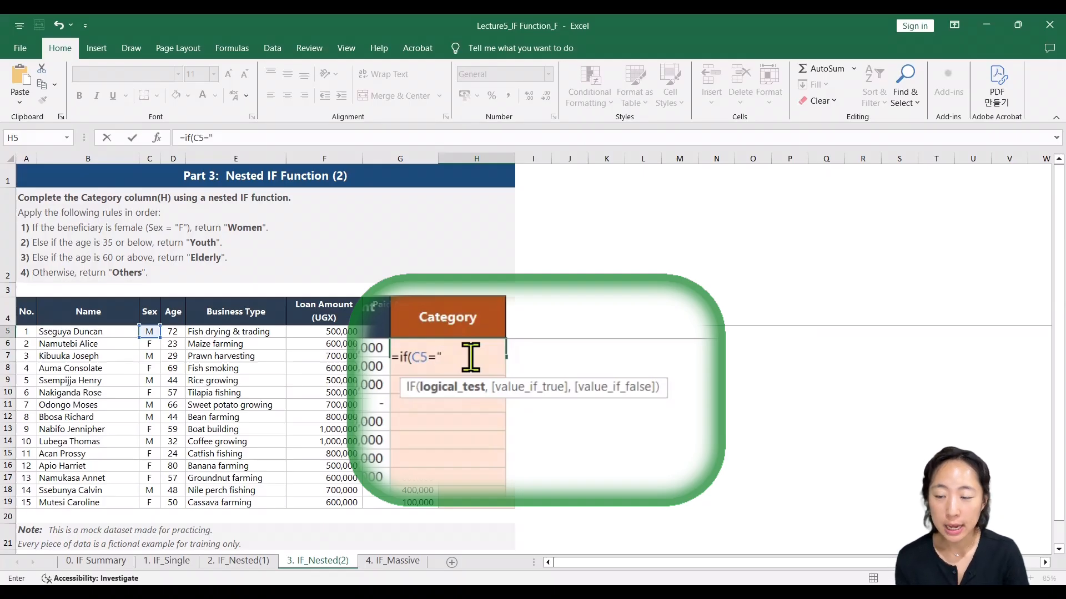
text(F)
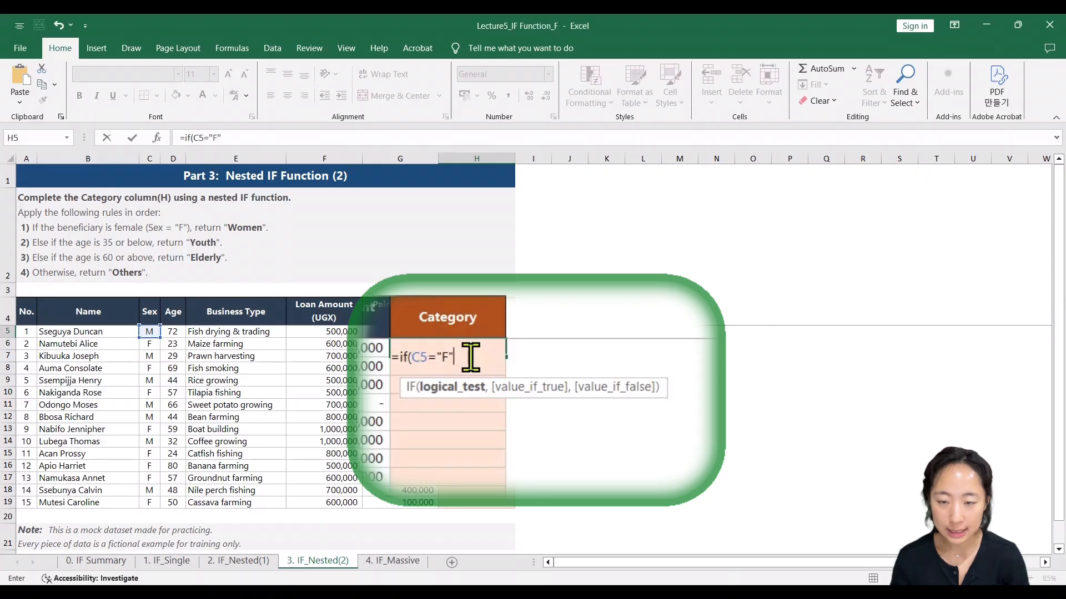
text(",)
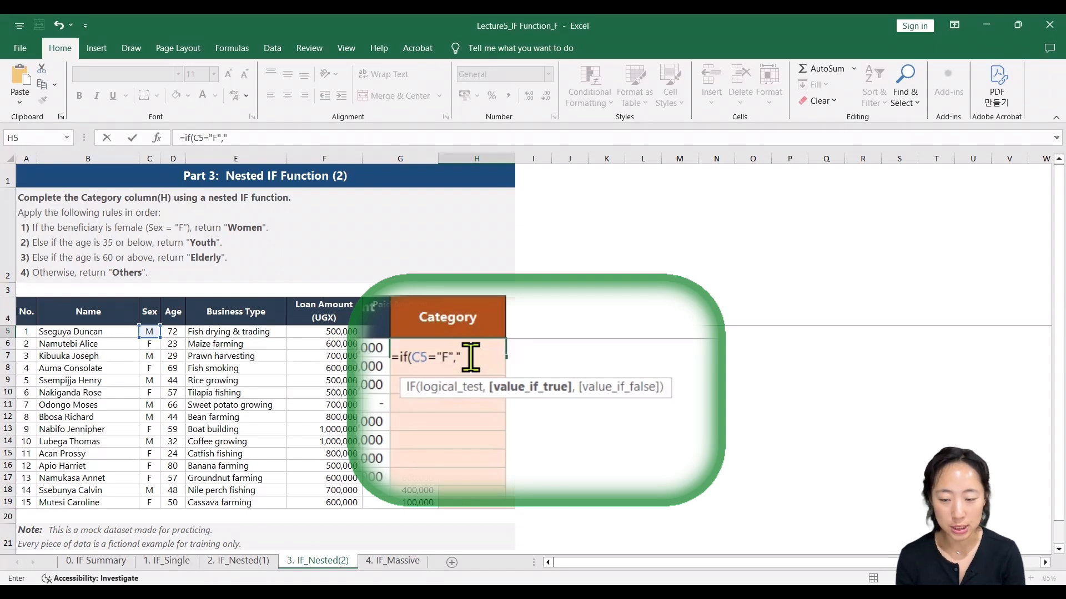
text(Wom)
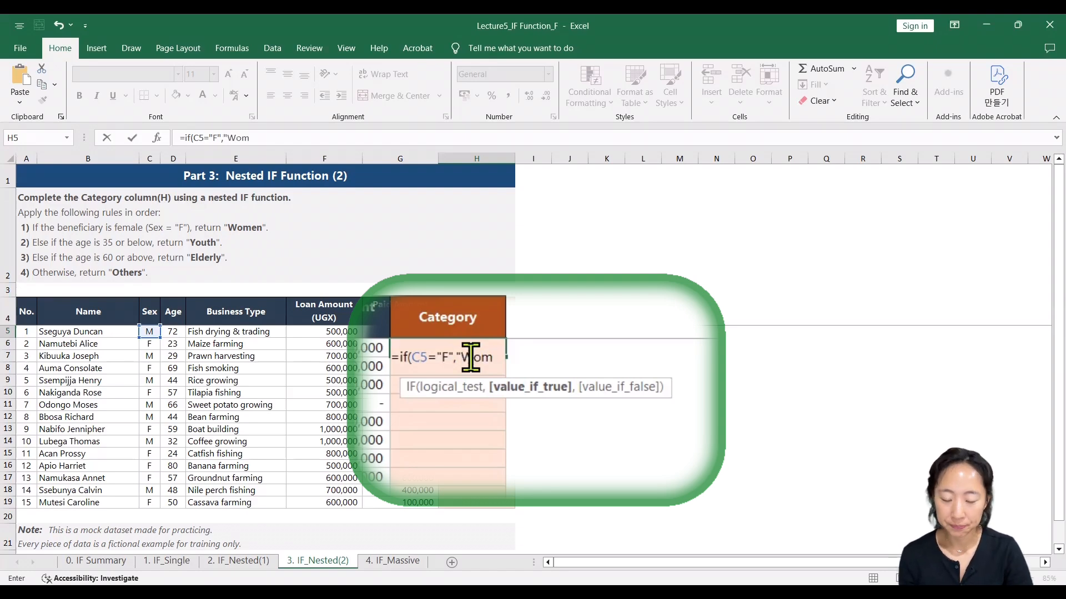
text(en")
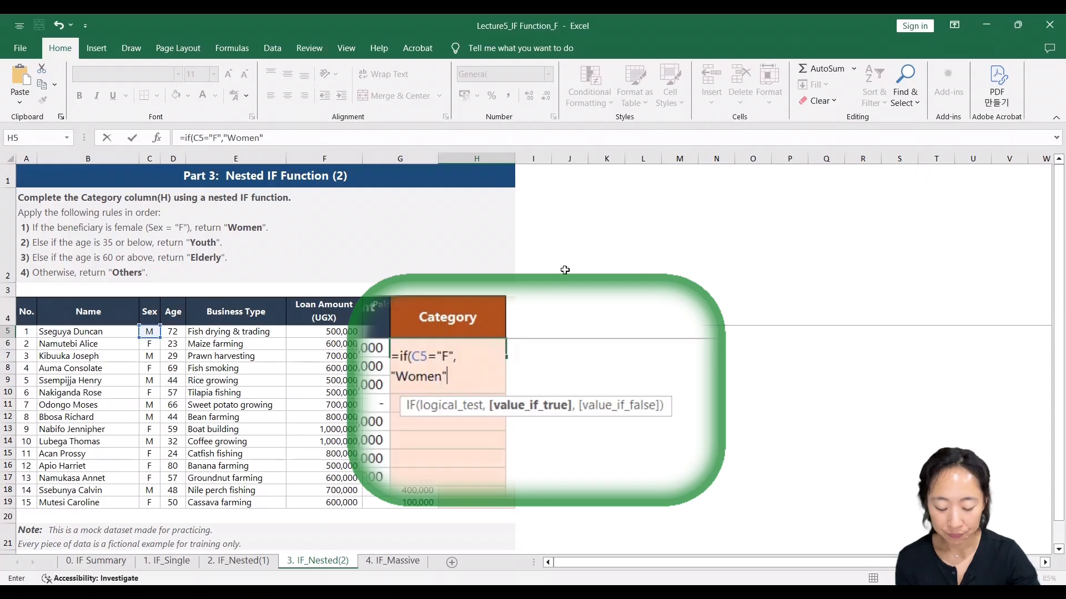
text(,)
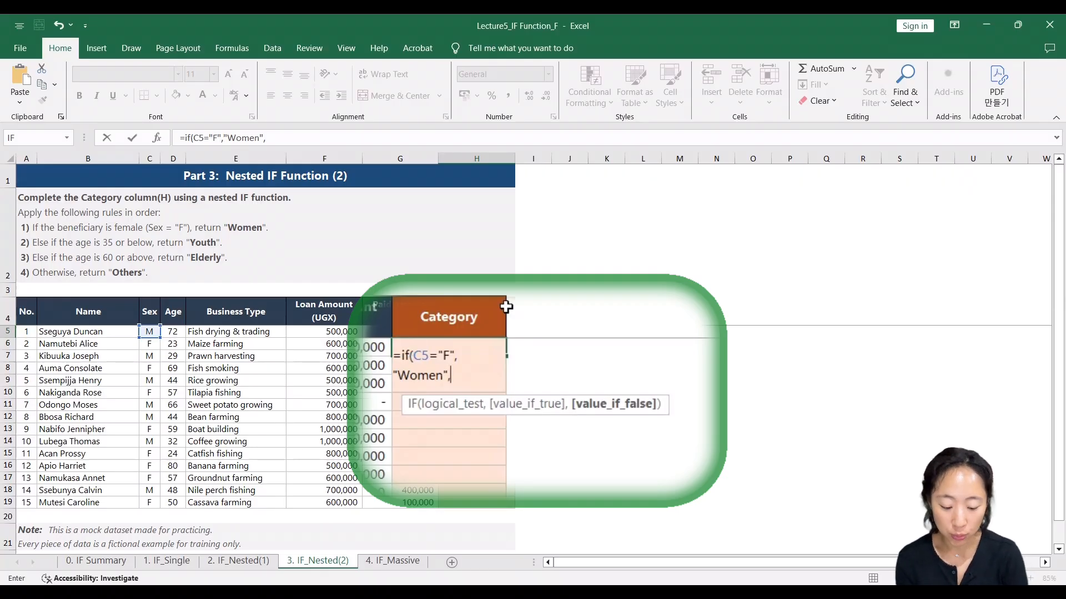
- Nest a second IF as the formula's false value, testing D5<=35 and returning "Youth" when true
text(if()
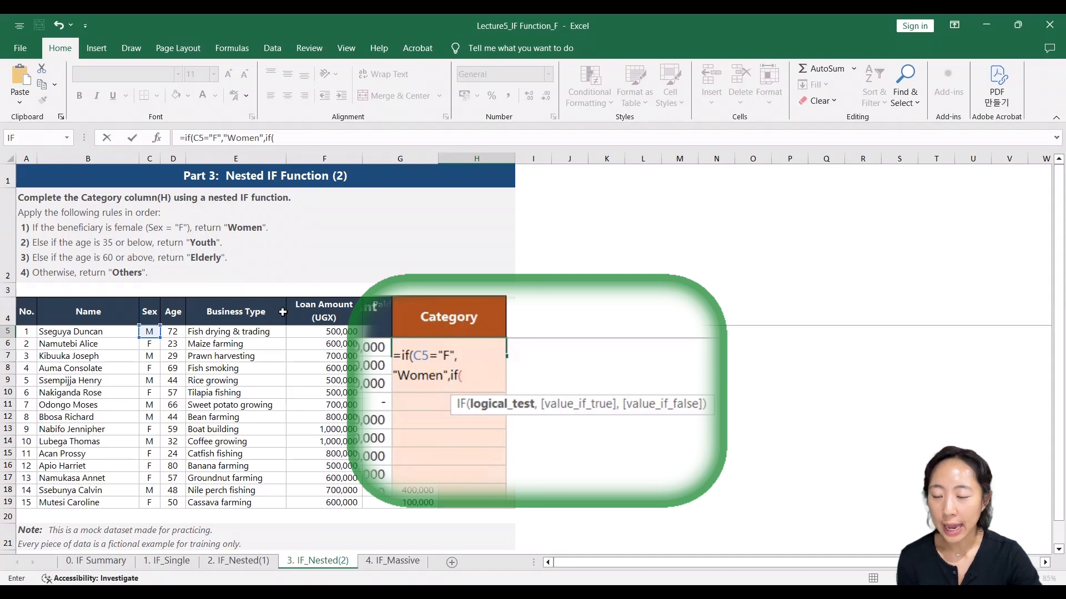
click(172, 331)
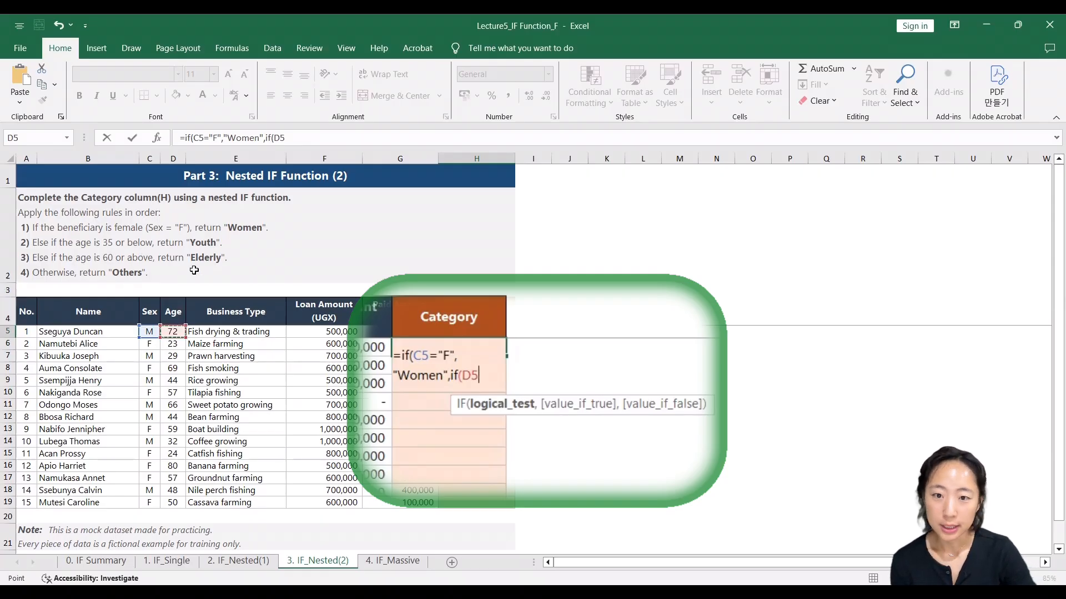
text(<)
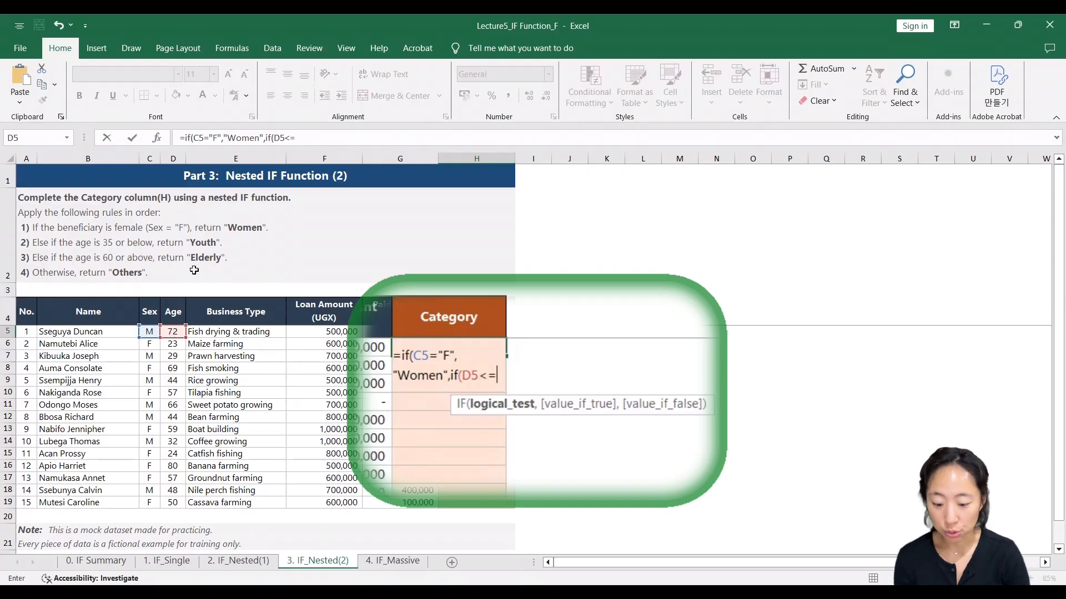
text(=35)
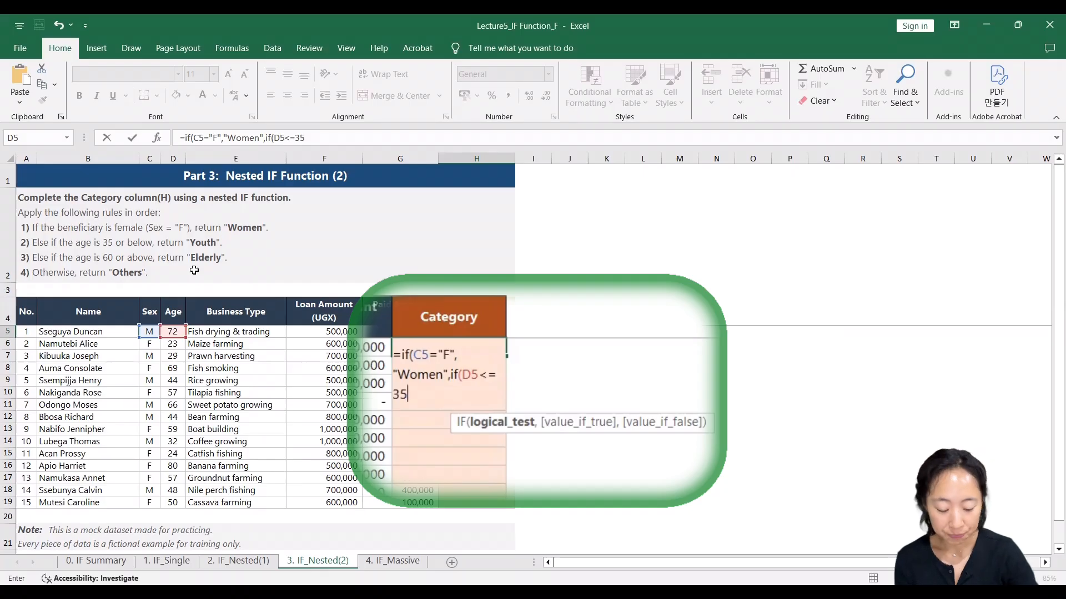
text(,)
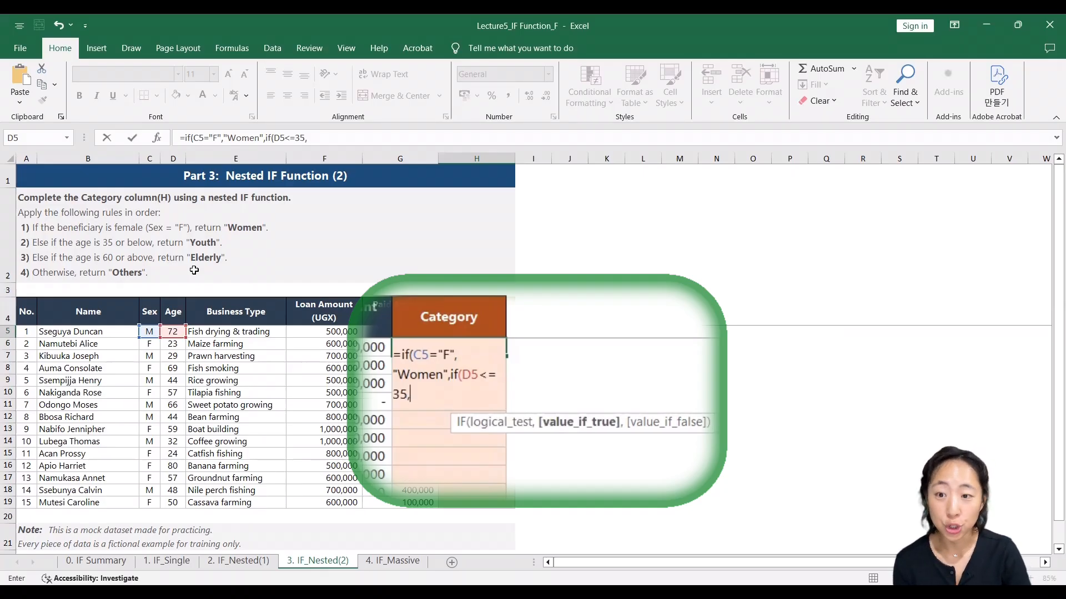
text(")
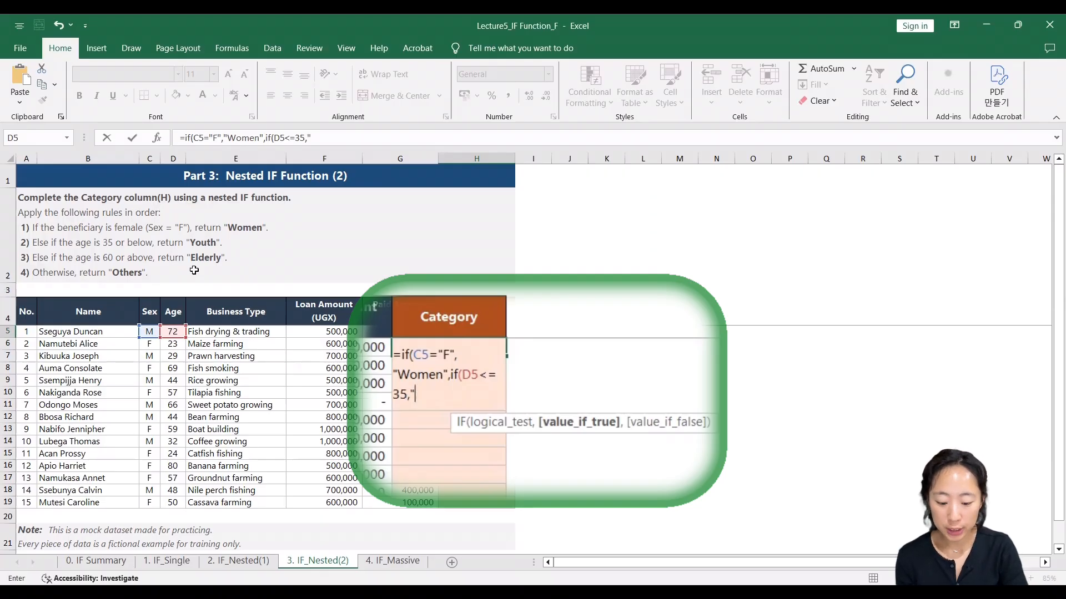
text(Youth)
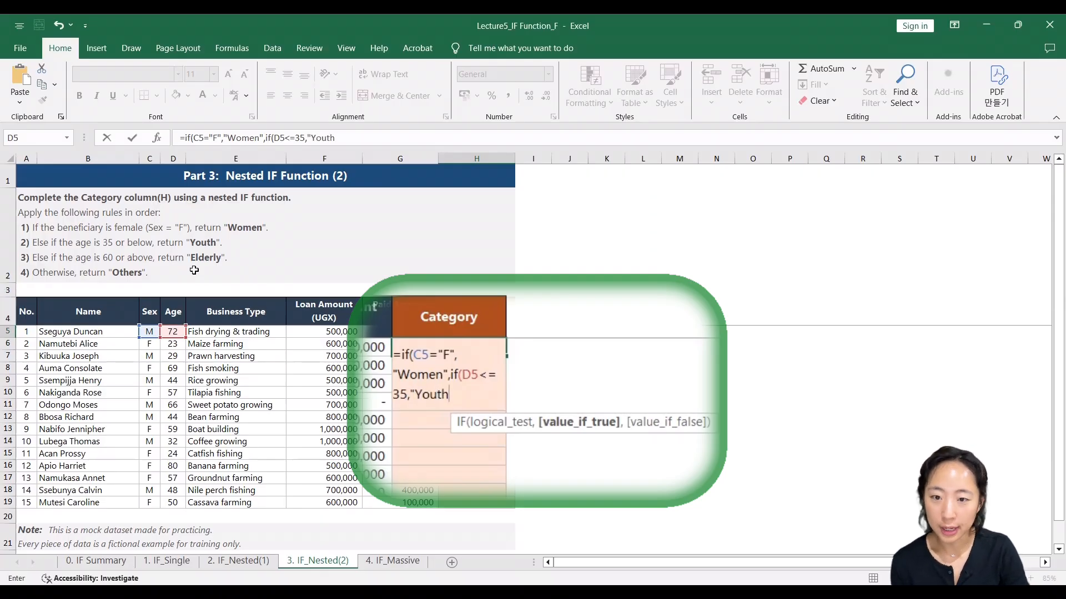
text(")
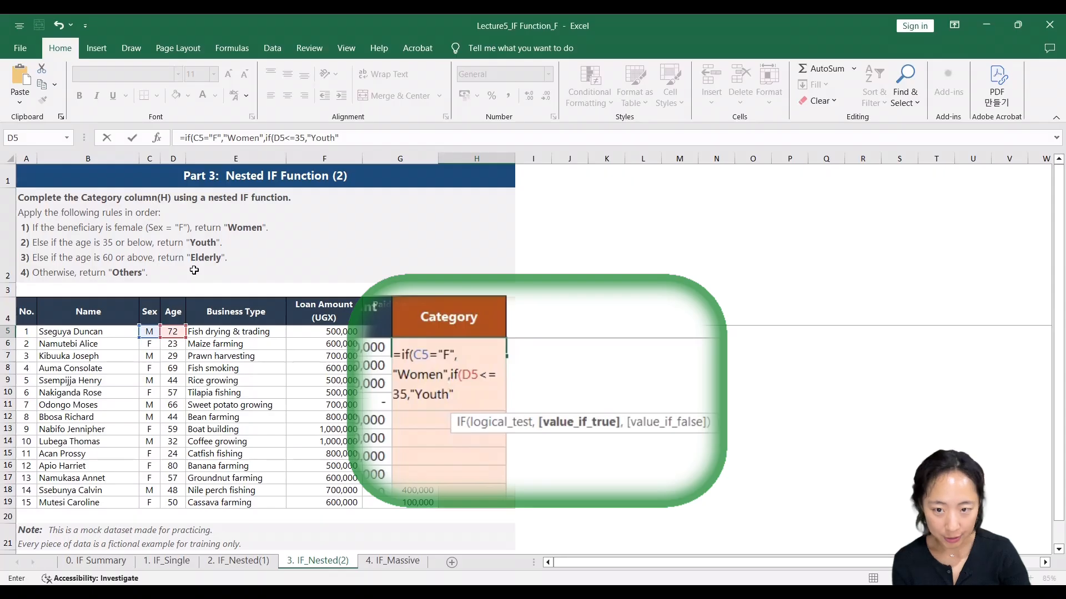
text(,)
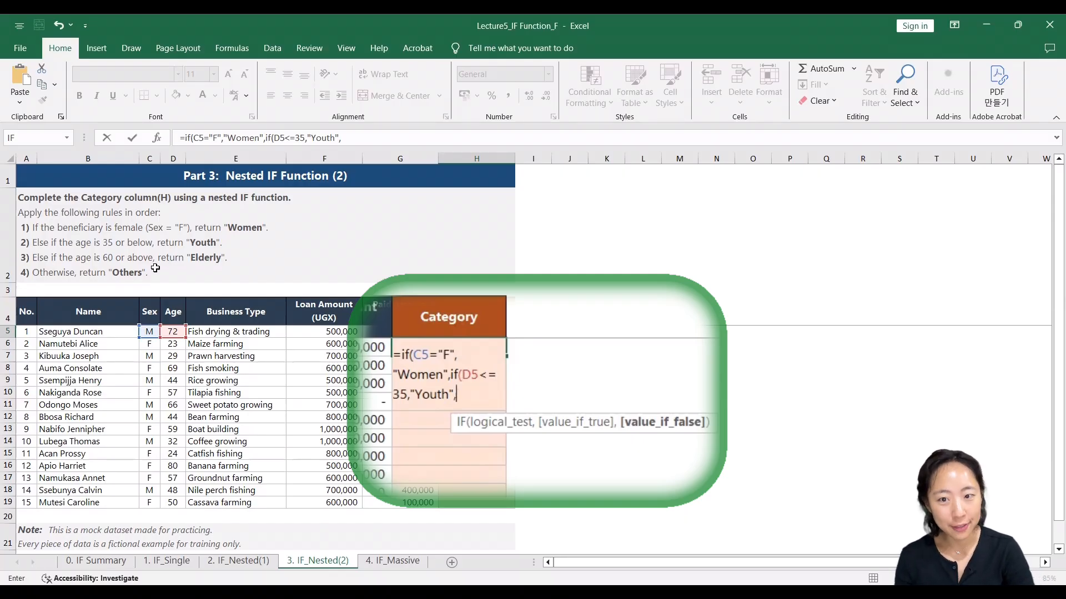
- Nest a third IF as the next false value, testing D5>=60 and returning "Elderly" when true
text(if)
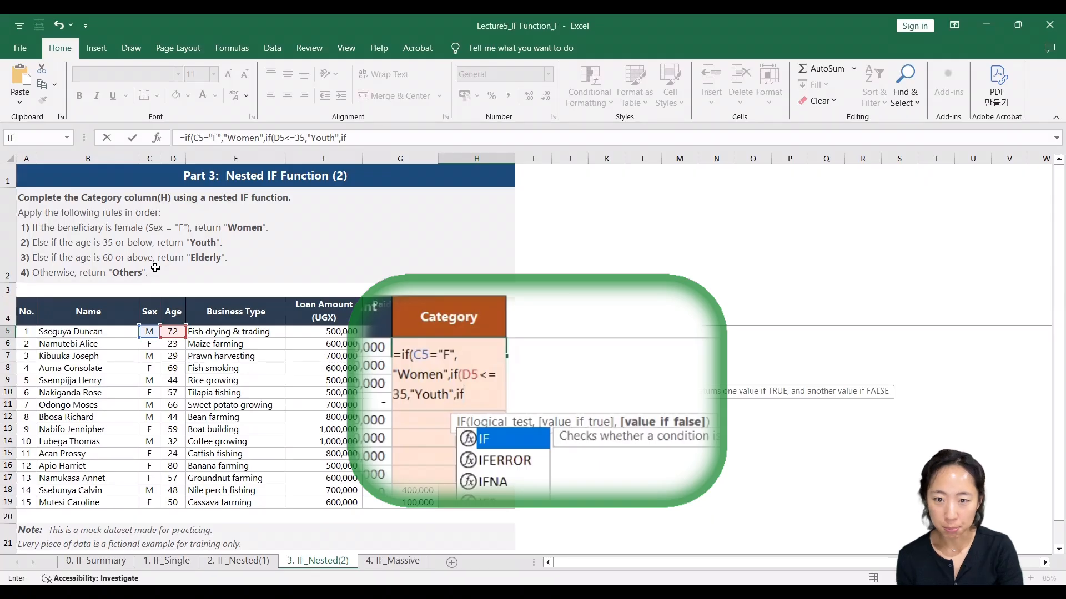
text(()
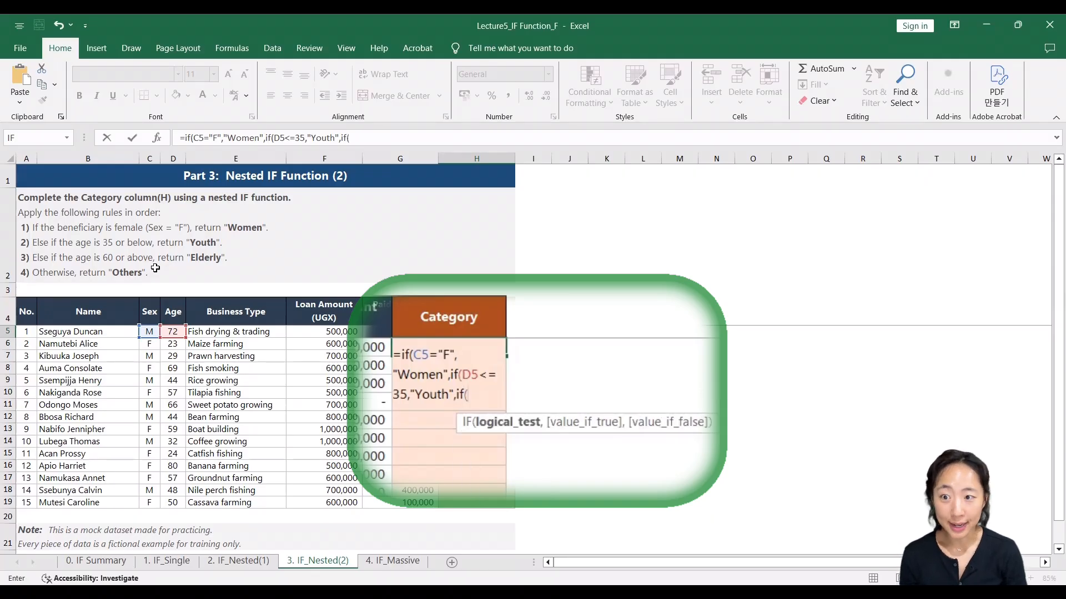
click(171, 332)
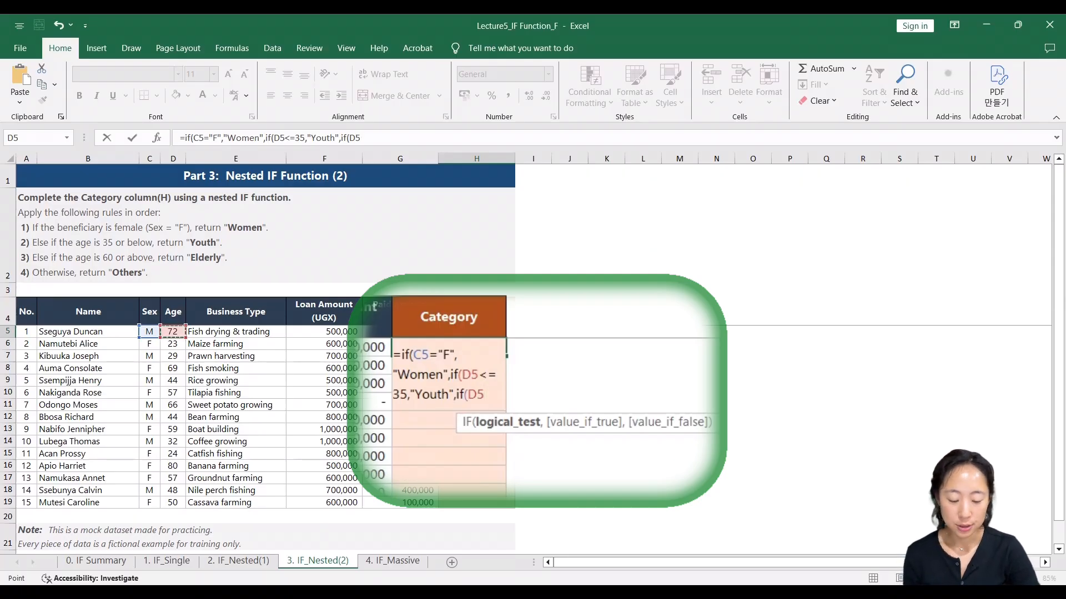
text(>=)
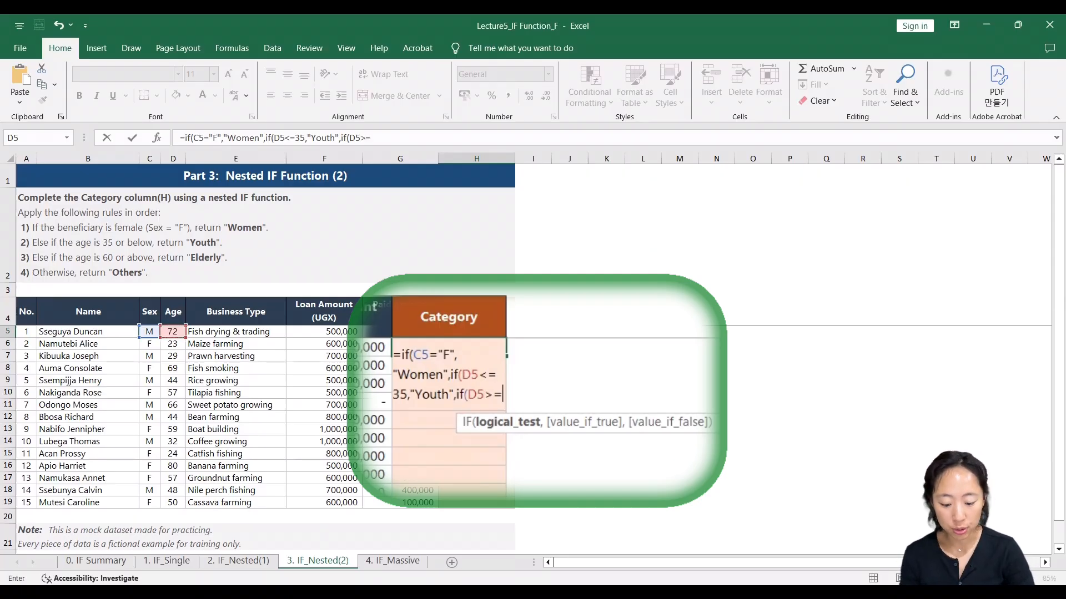
text(60)
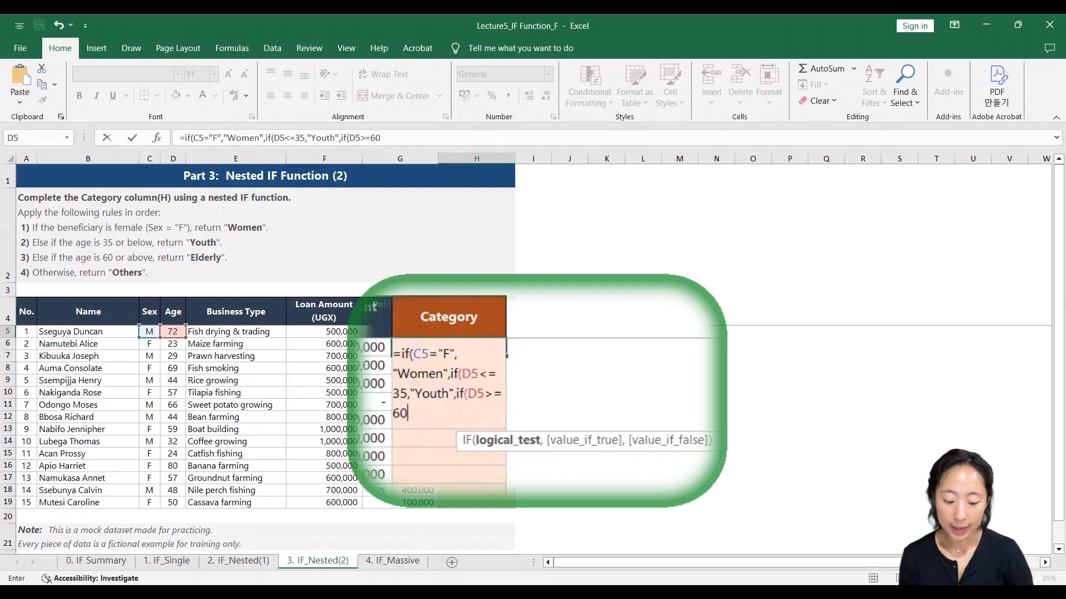
text(,)
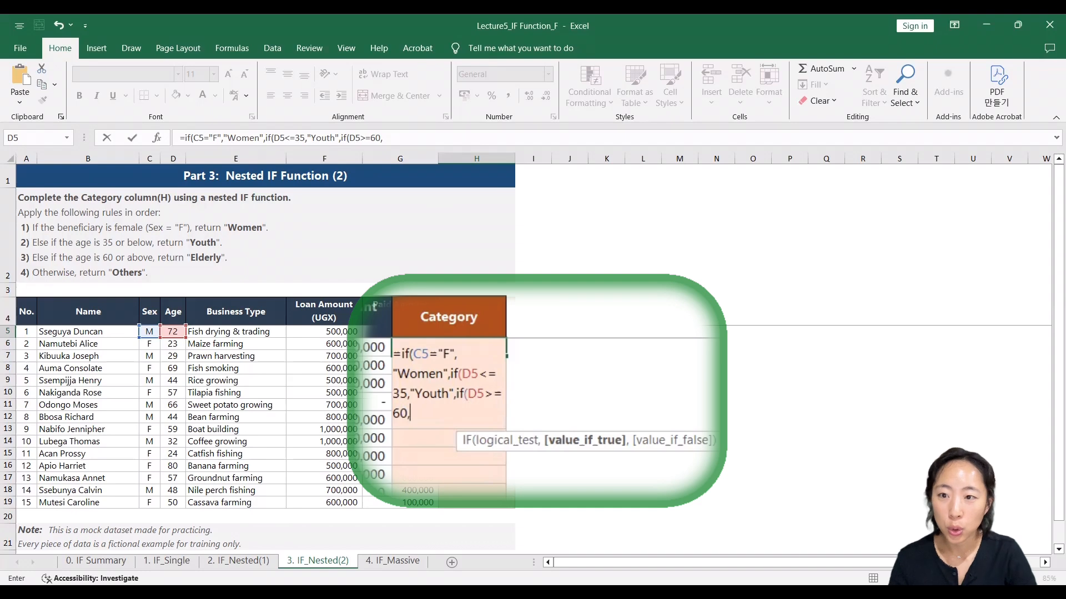
text("E)
text(lderly")
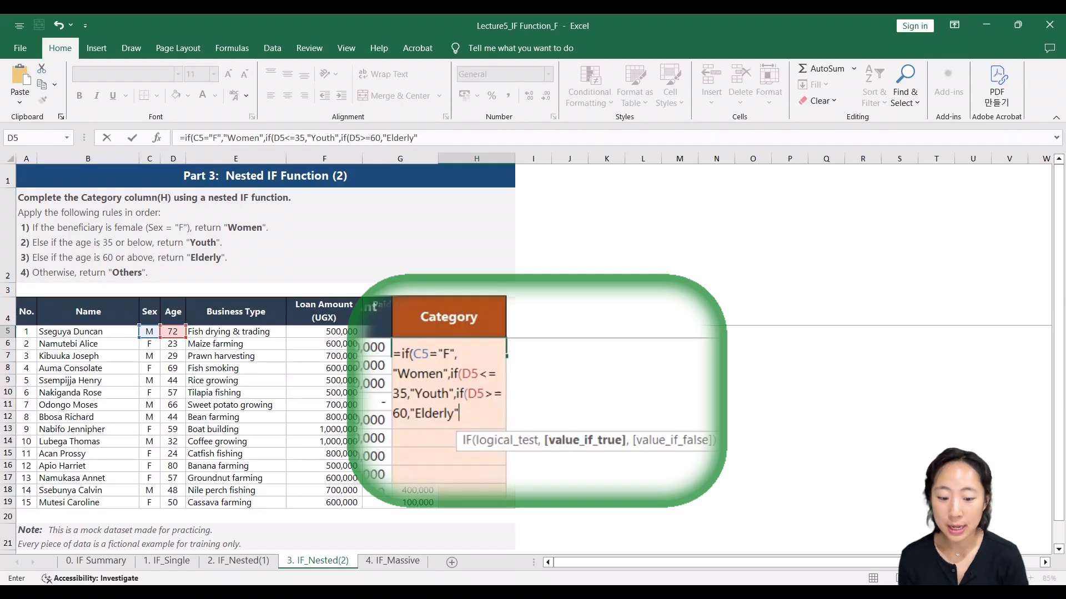
text(,)
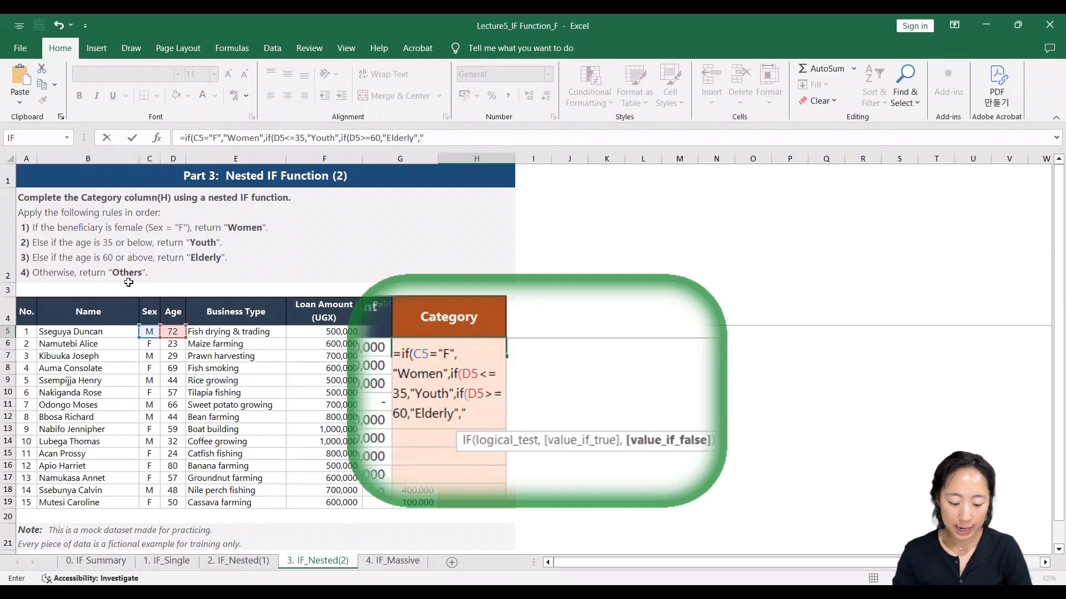
- Finish the Category formula with "Others" as the final false value, close all three IFs and enter it in H5
text("Other)
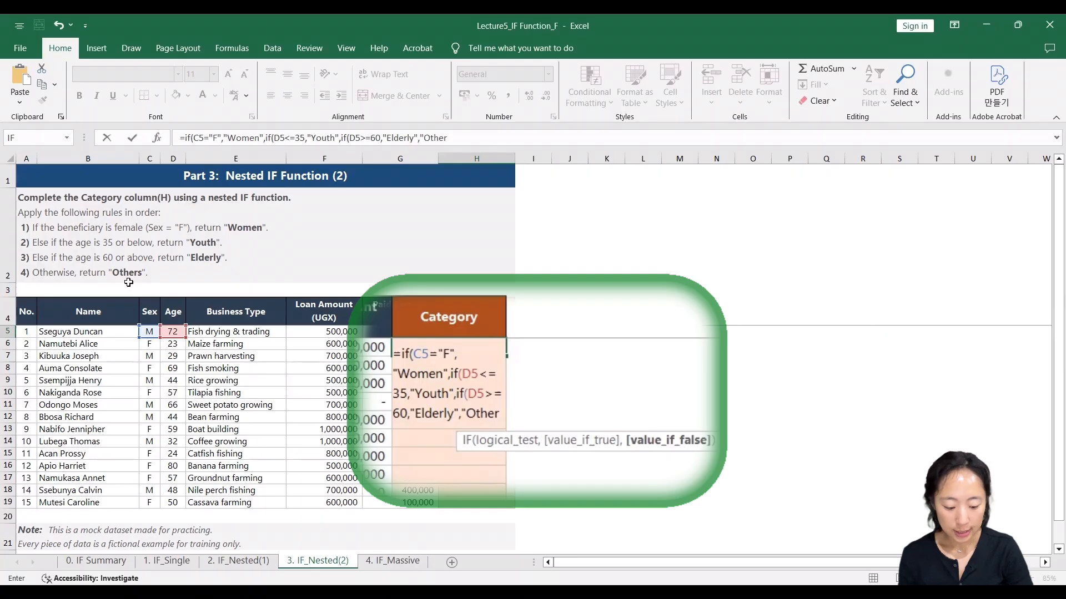
text(s")
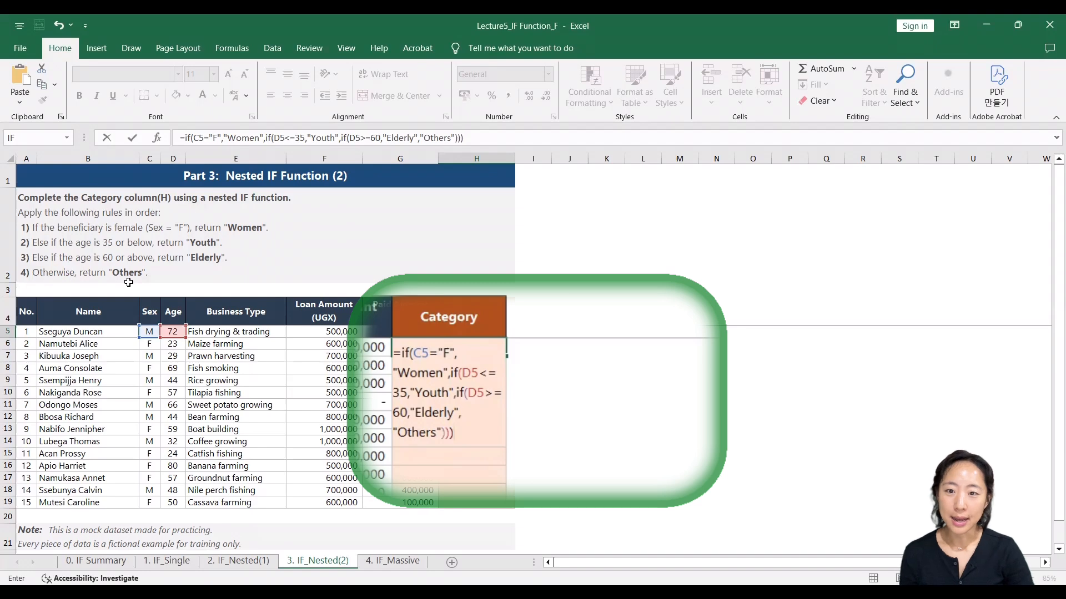
key(Return)
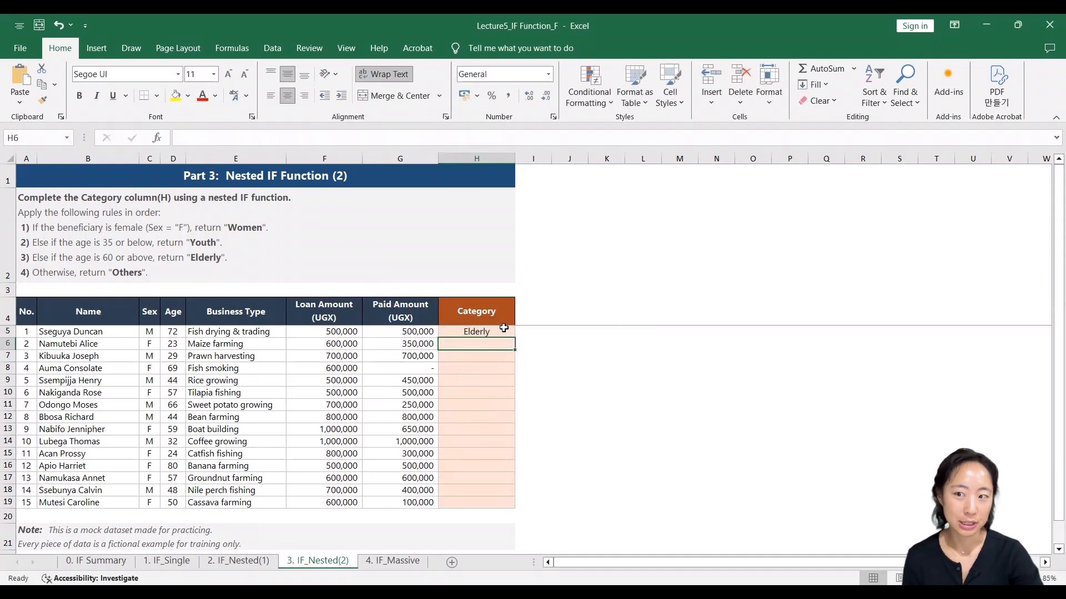
- Check H5's result against the row's Age and fill the formula down the Category column to H19
drag(83, 331, 472, 331)
click(165, 333)
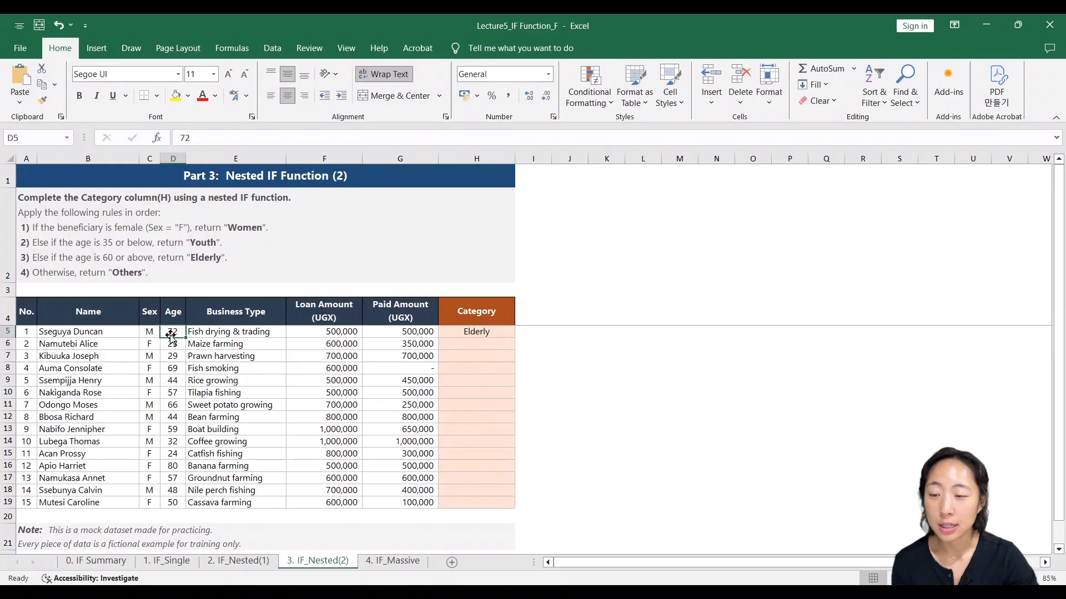
click(495, 331)
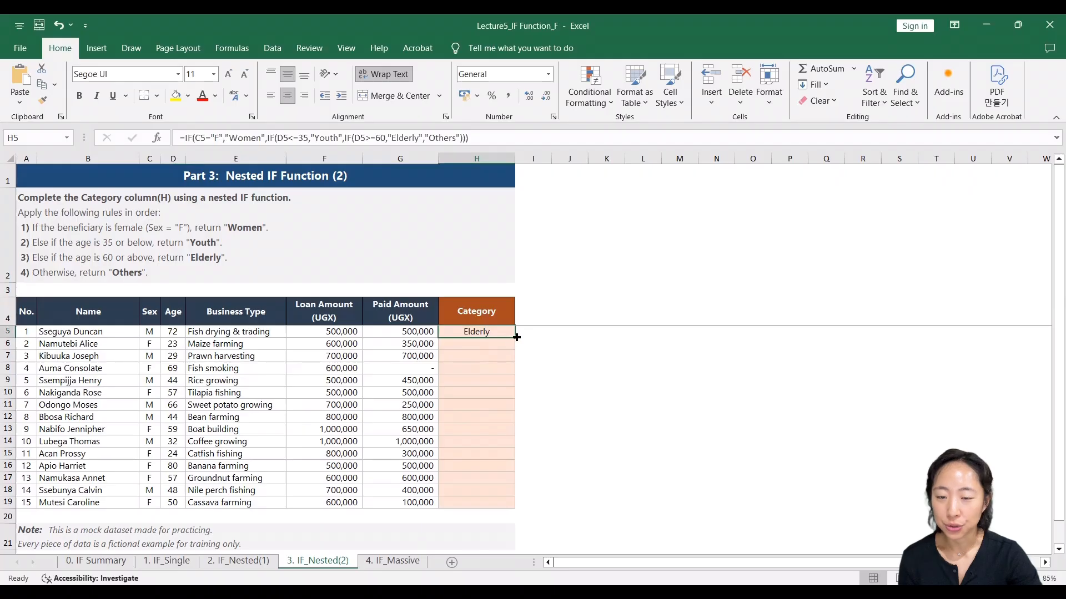
double_click(516, 337)
click(540, 353)
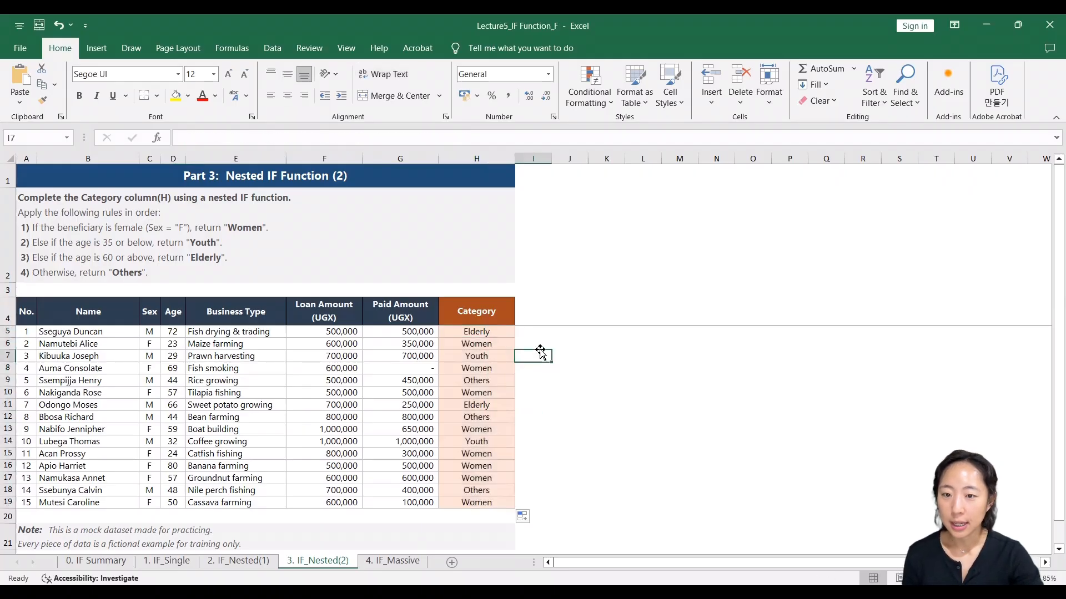
- Compare the Category results and formulas in H6 and H7 with the Sex and Age values in their rows
click(497, 344)
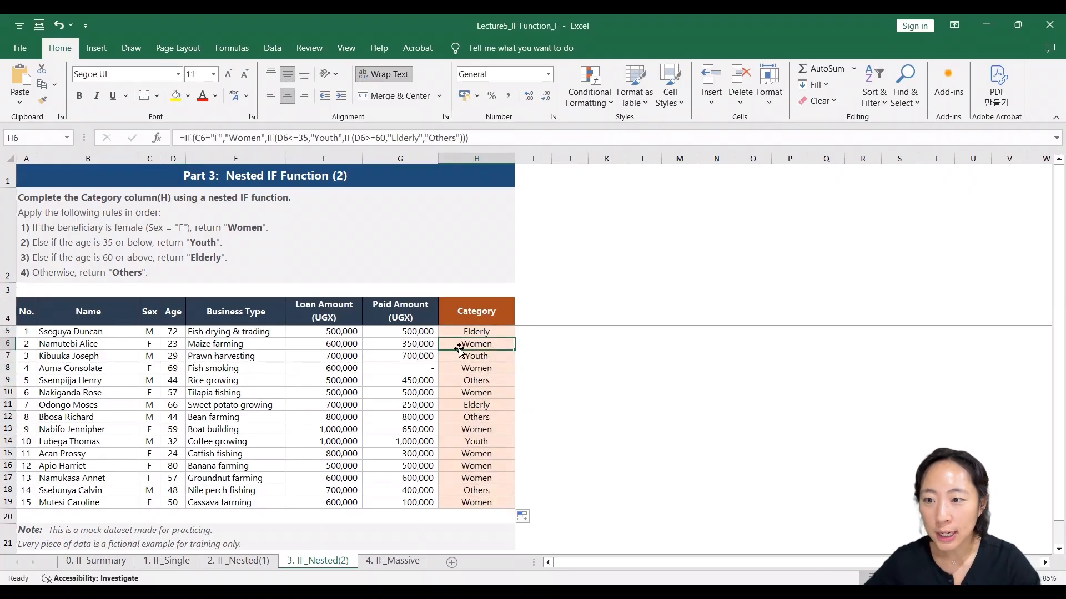
click(150, 346)
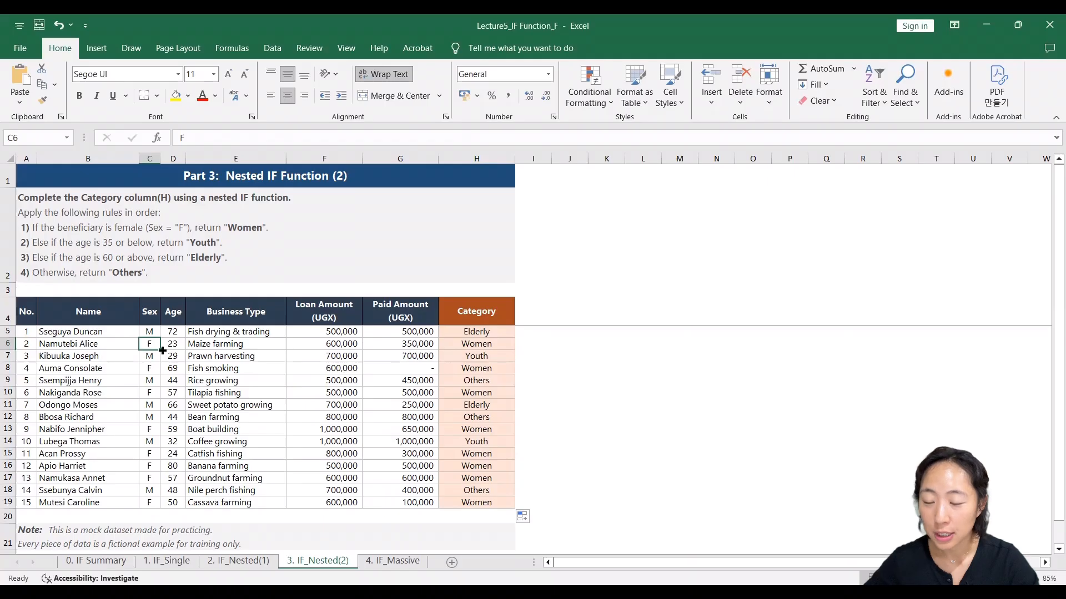
click(504, 358)
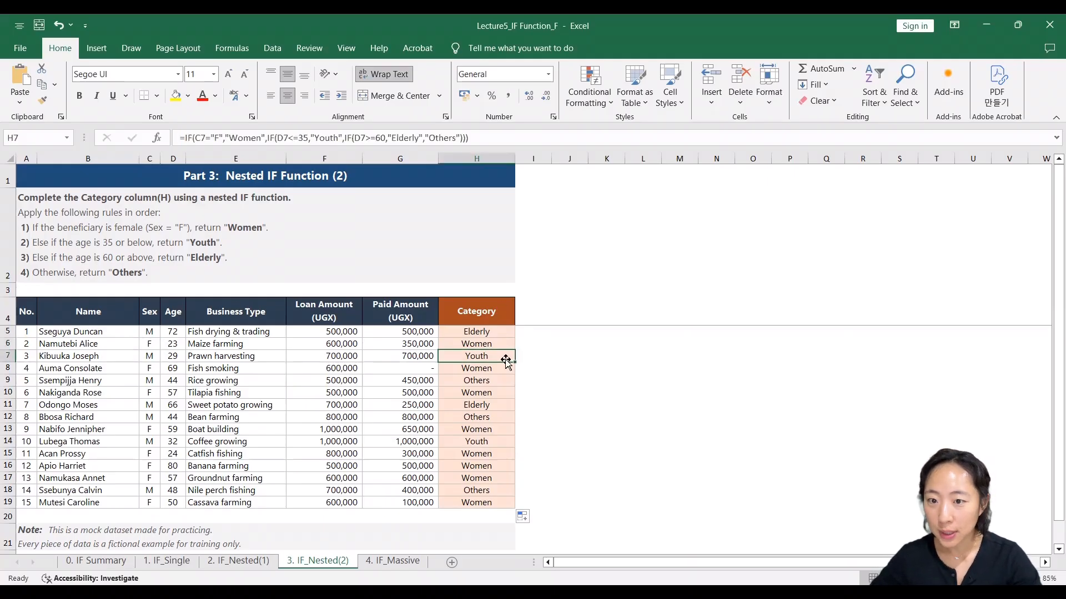
click(163, 358)
click(150, 358)
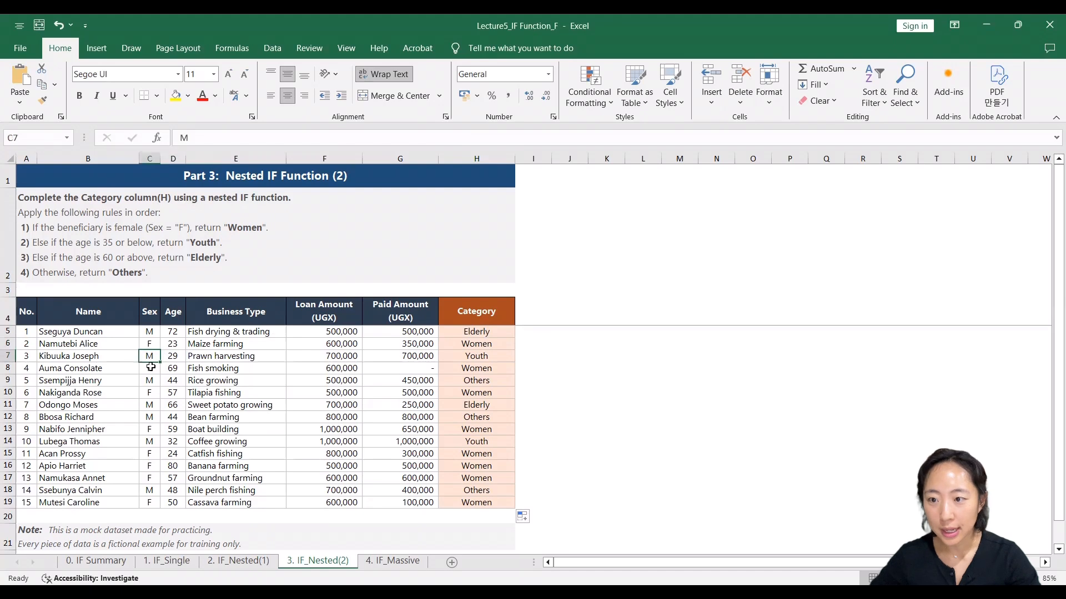
click(172, 358)
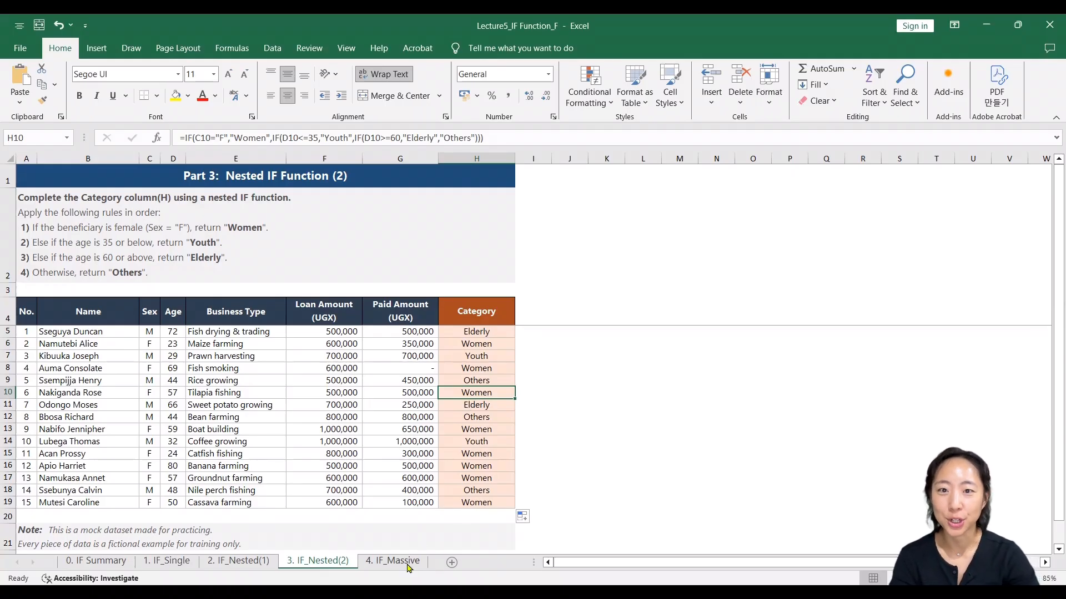
- Open the 4. IF_Massive sheet with the mass dataset challenge
click(404, 561)
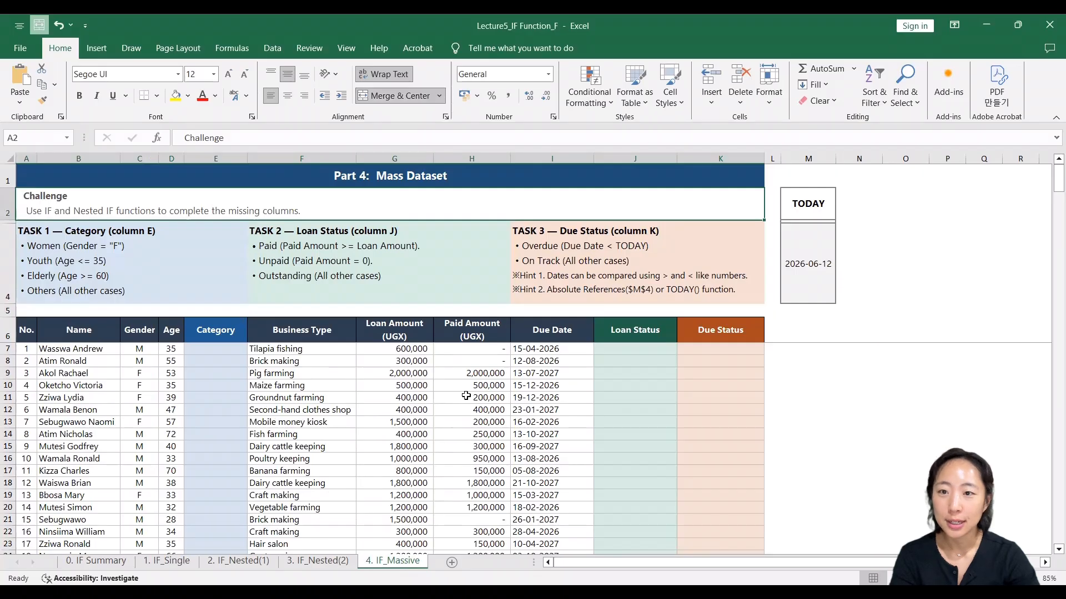